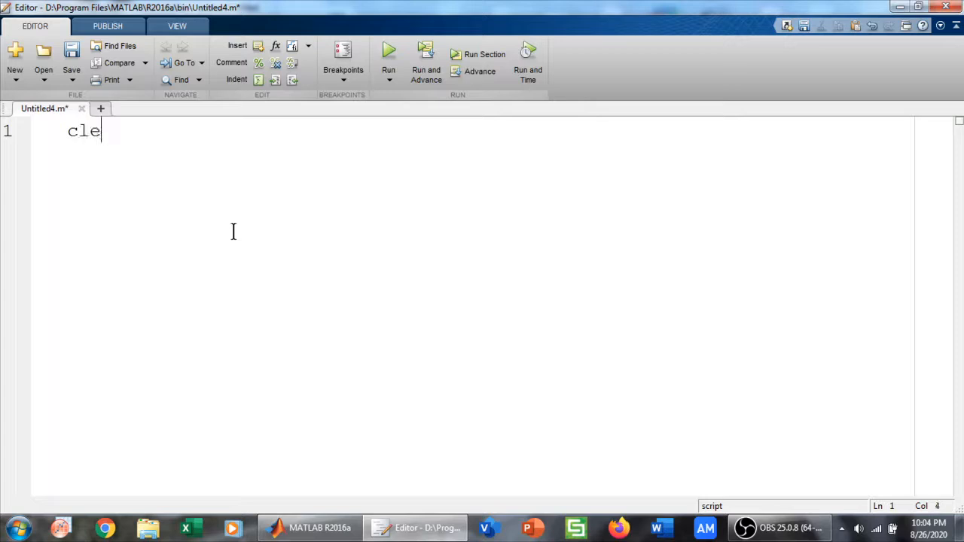
Begin the script with clear all and clc, and define the time vector as t=0:0.01:6*pi;
type("all")
key("Return")
type("clc")
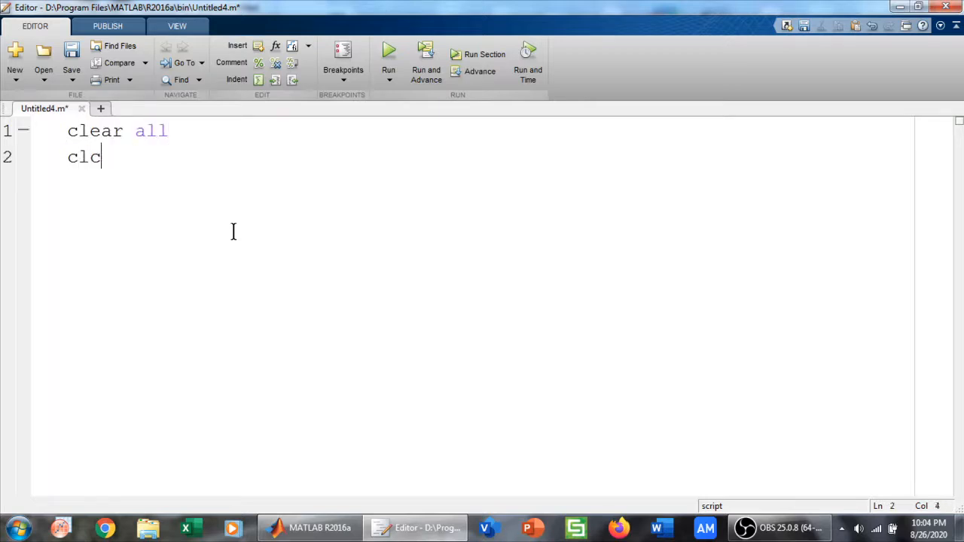
key("Return")
type("t=0:0.01:6*pi;")
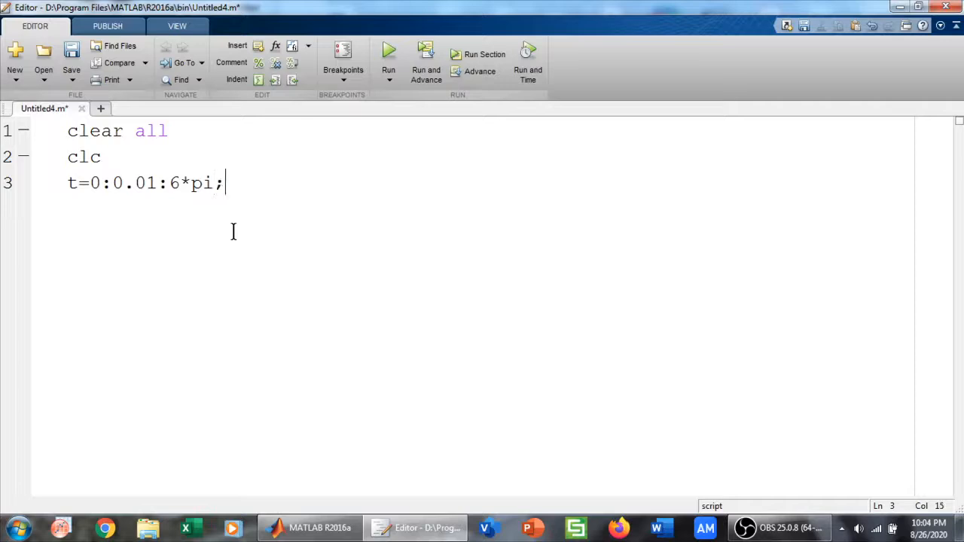
Add the line y=sin(t); to the script below the time vector
key("Return")
type("y=sin(t)")
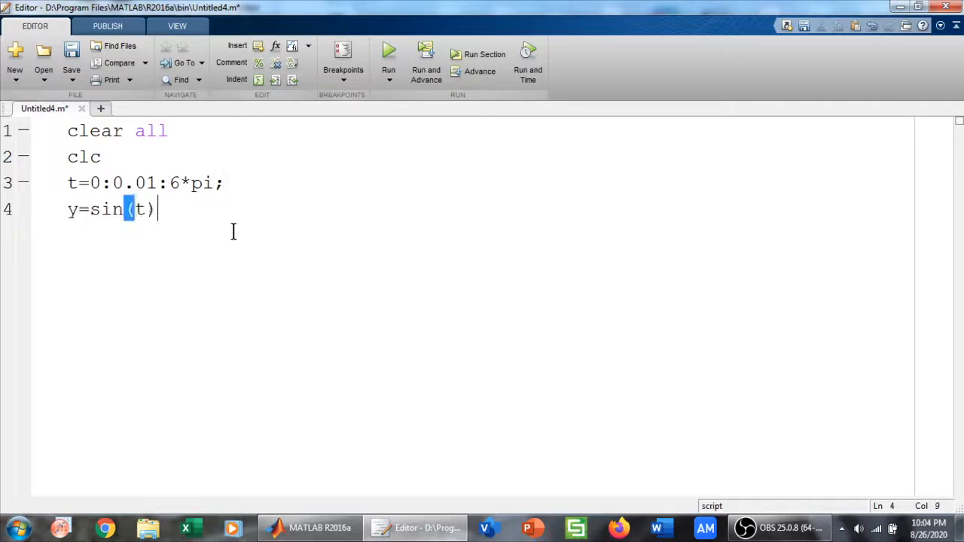
key("Return")
left_click(177, 220)
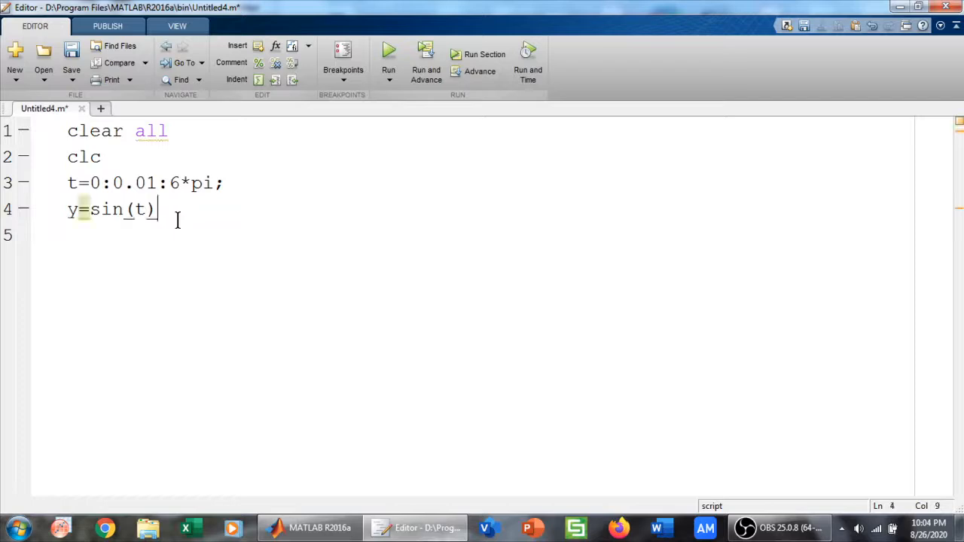
type(";")
key("Return")
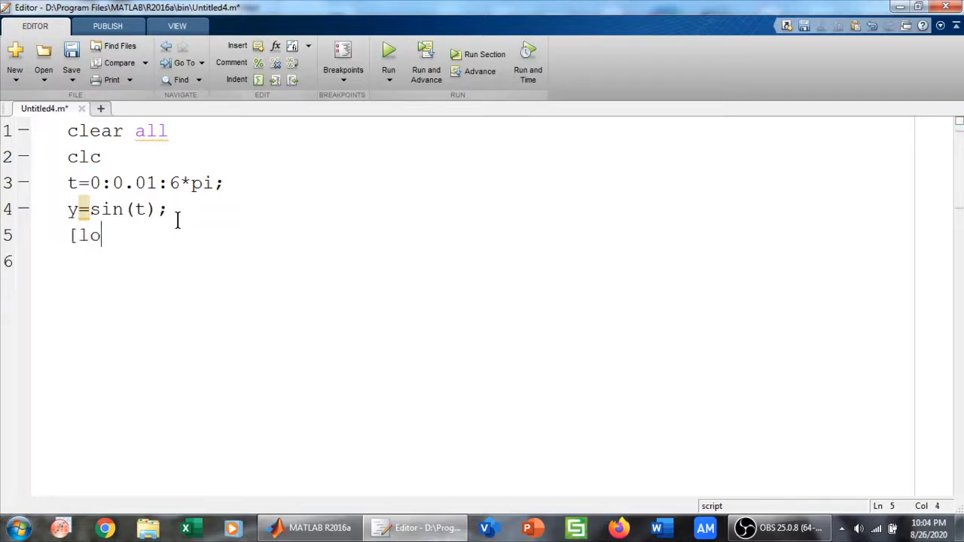
Add plot(t,y) as the script's last line and run the script
key("BackSpace")
key("BackSpace")
type("lot(t,y")
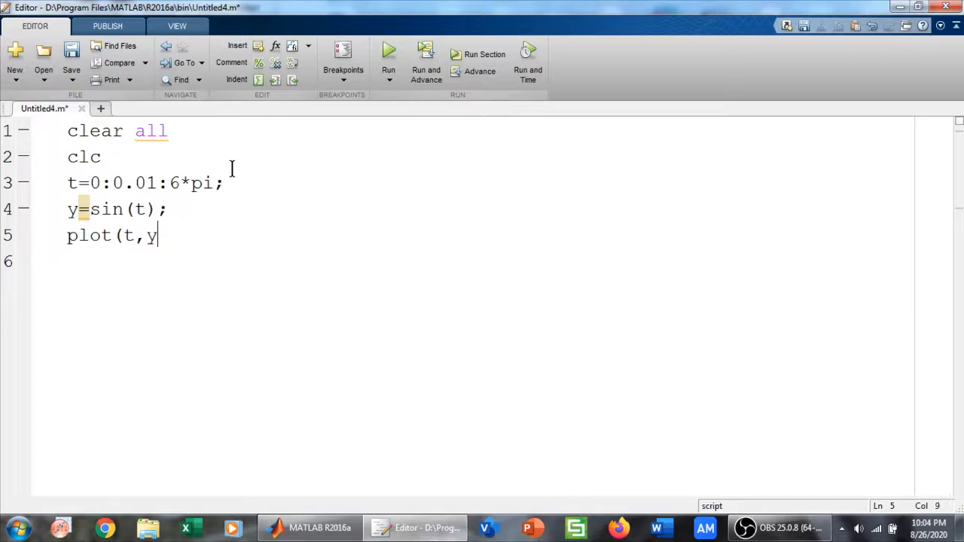
type(")")
left_click(388, 54)
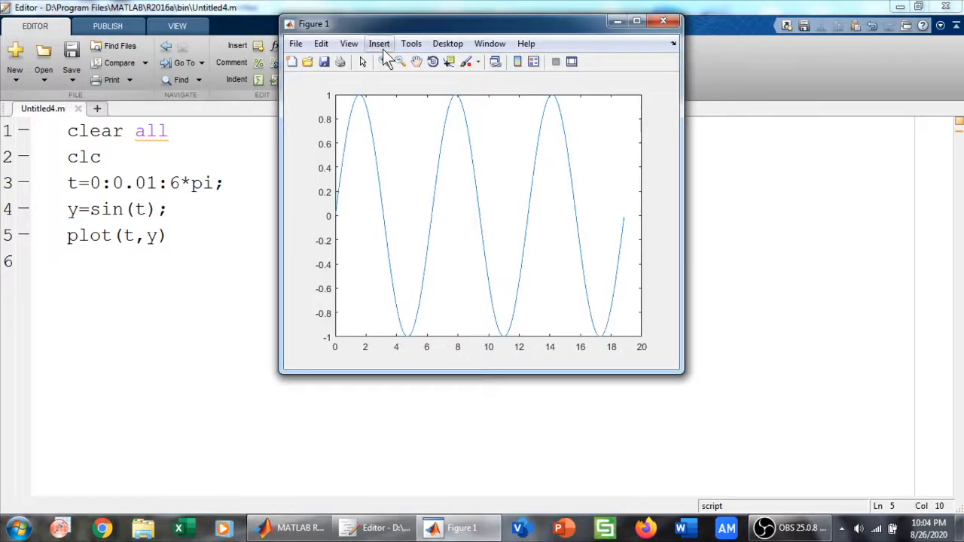
Maximize the figure window and use the figure's properties to name it "sine wave"
left_click(637, 22)
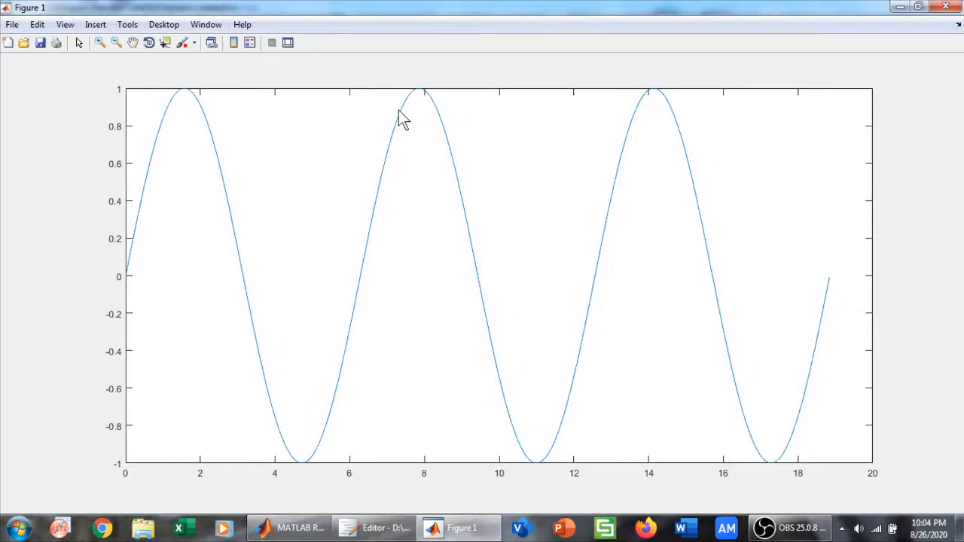
left_click(46, 25)
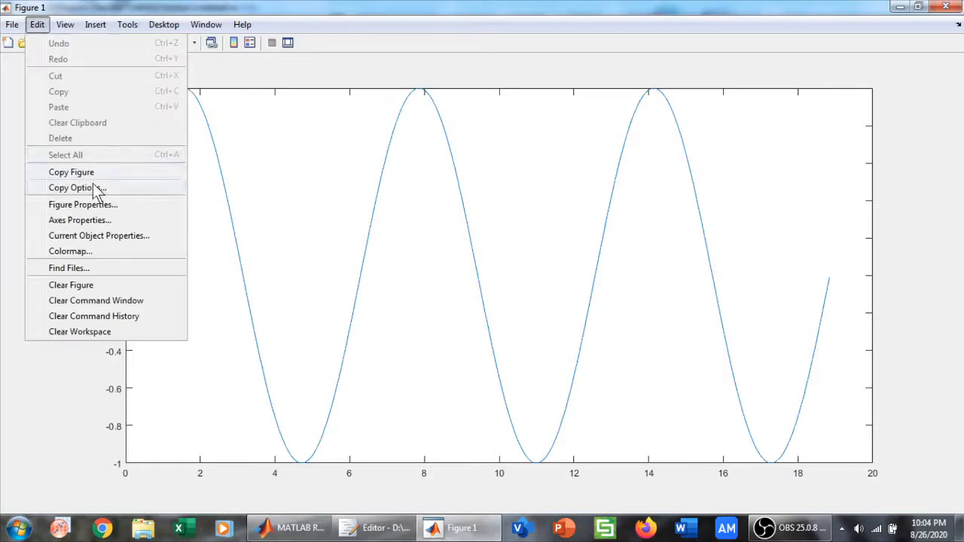
left_click(95, 205)
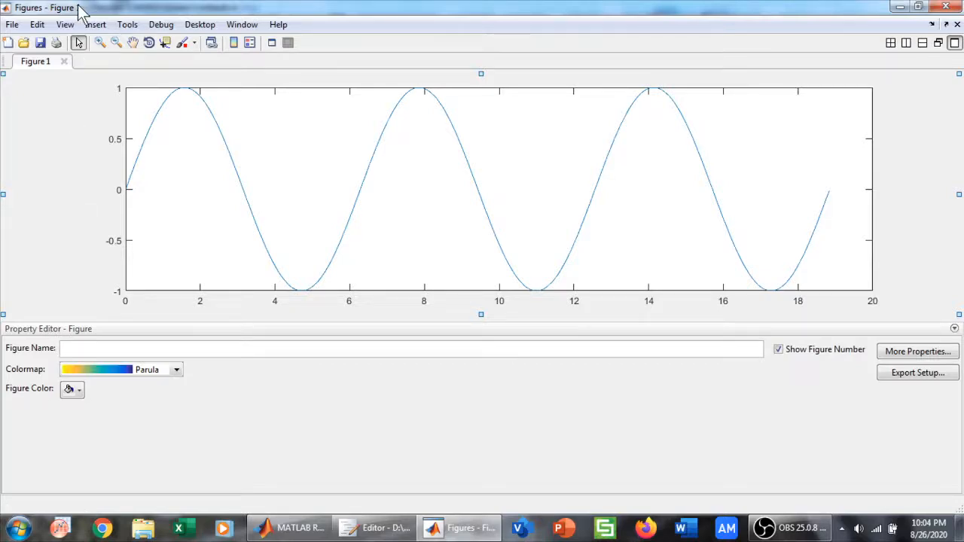
left_click(84, 351)
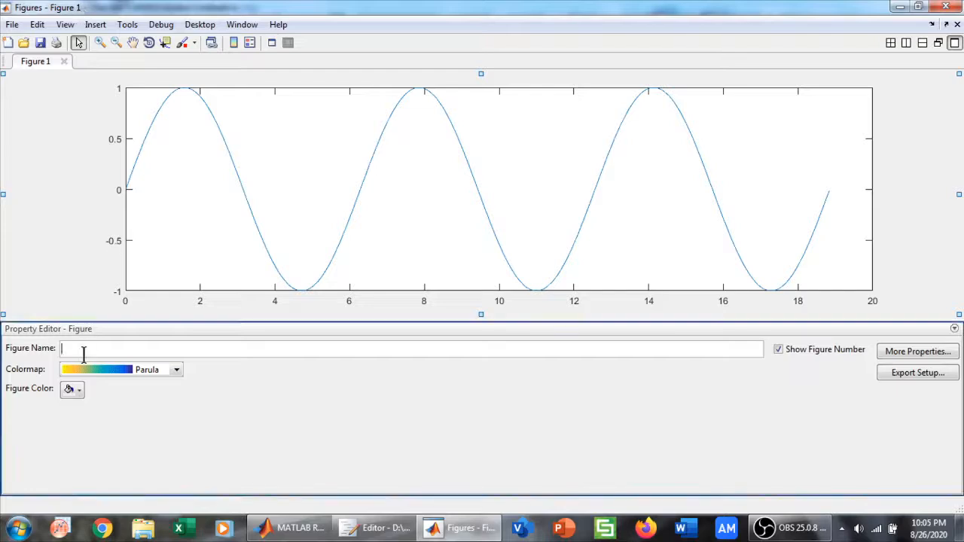
type("sine wave")
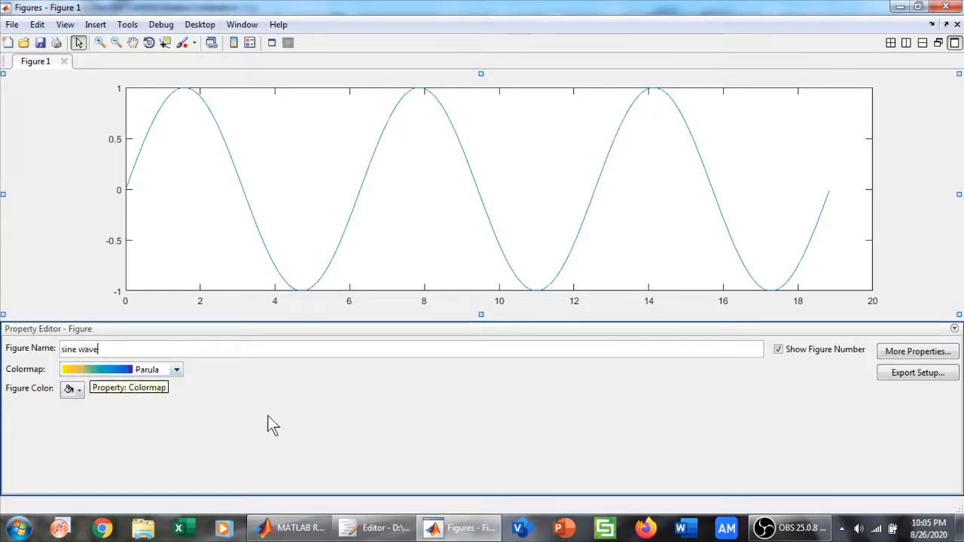
key("Return")
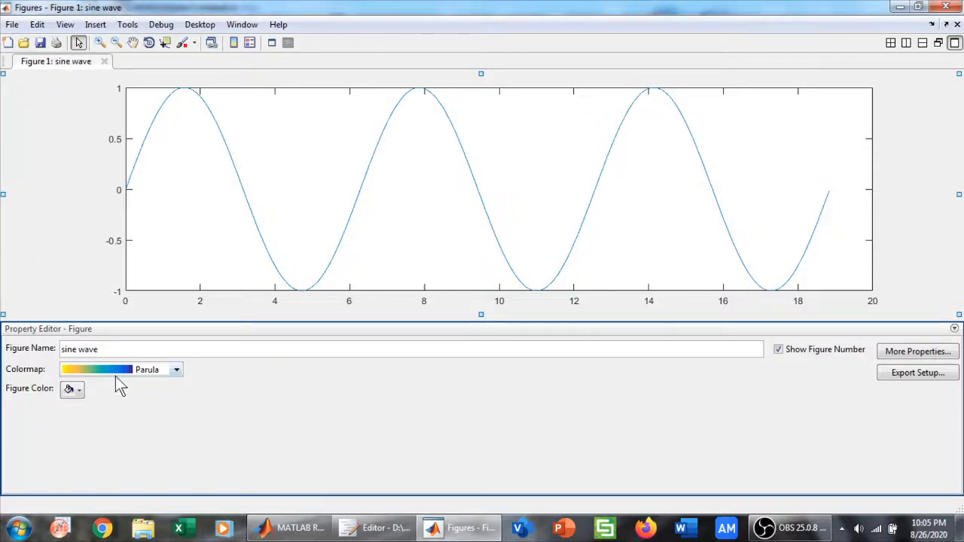
Try two light grey shades as the figure's background colour
left_click(78, 391)
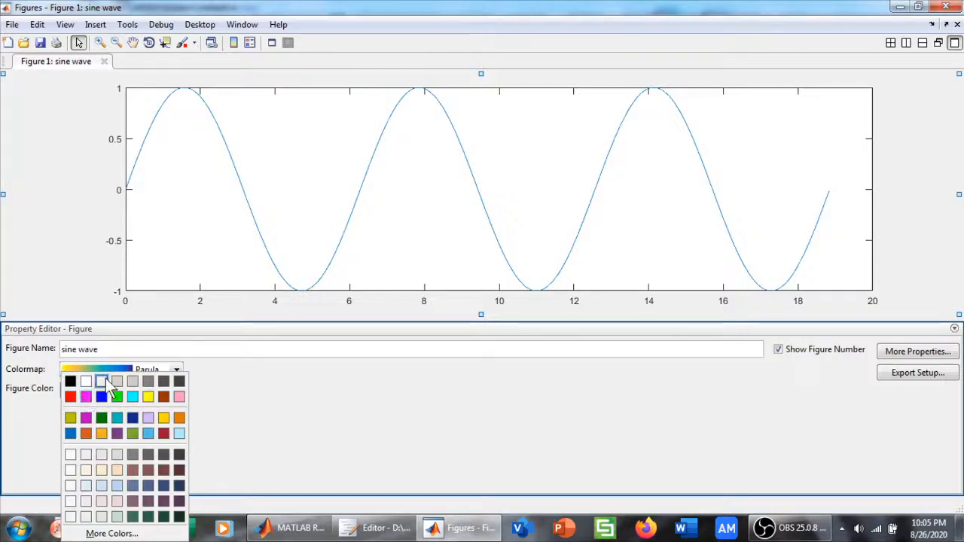
left_click(104, 381)
left_click(79, 392)
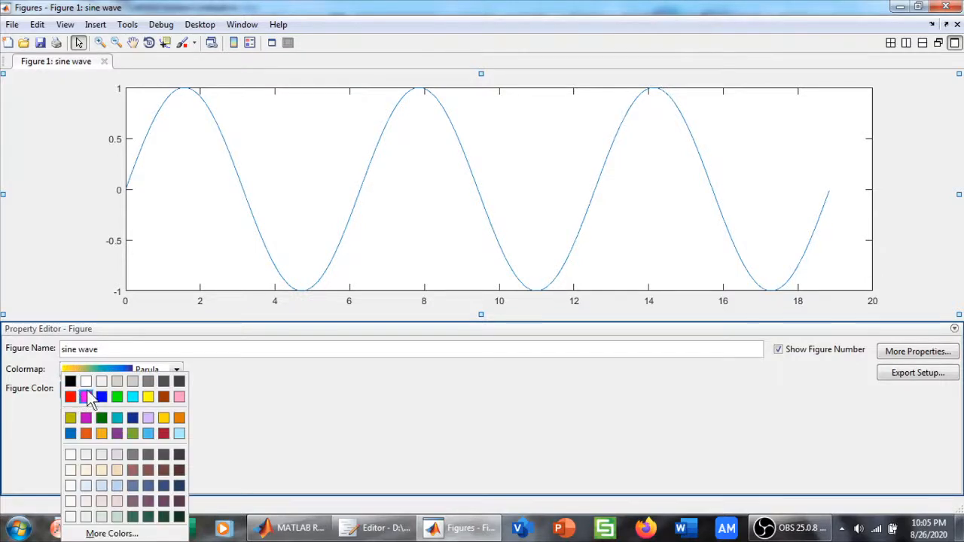
left_click(121, 381)
left_click(76, 390)
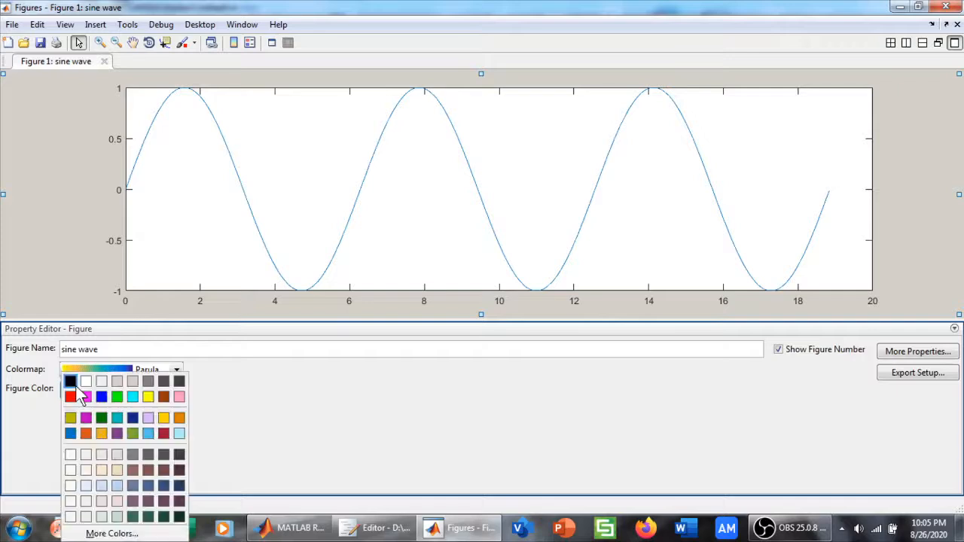
left_click(54, 173)
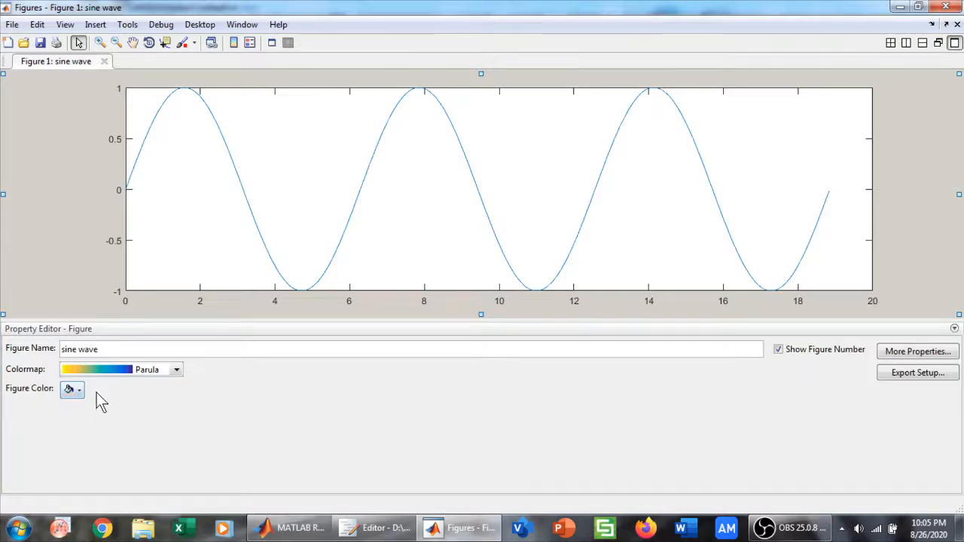
Set the figure's background colour to dark magenta
left_click(76, 391)
left_click(84, 417)
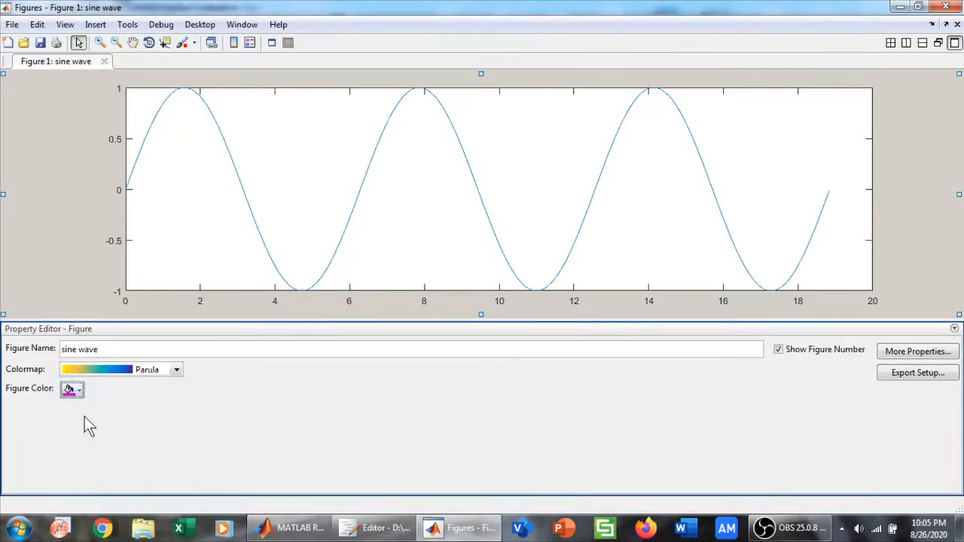
left_click(71, 390)
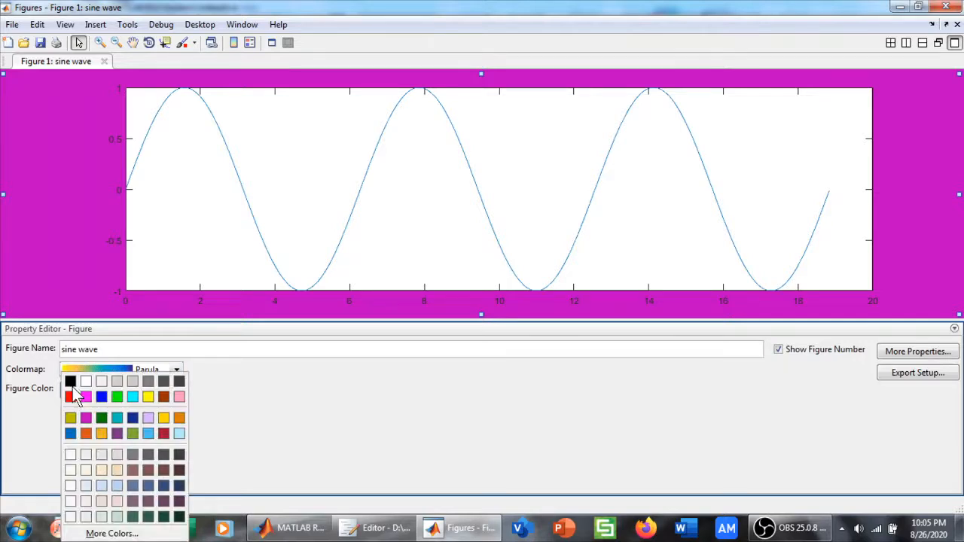
left_click(260, 413)
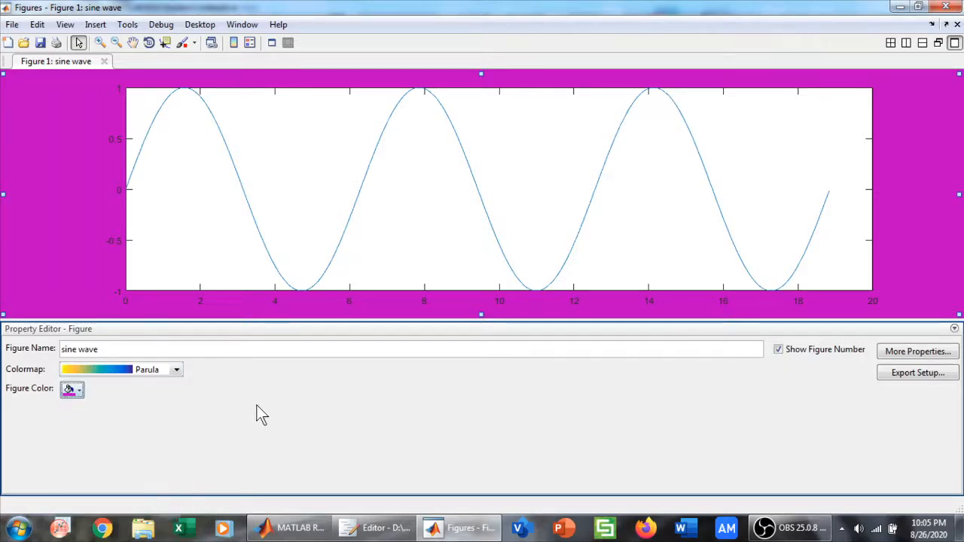
Look over the figure's full property list in the Inspector and close it
left_click(947, 355)
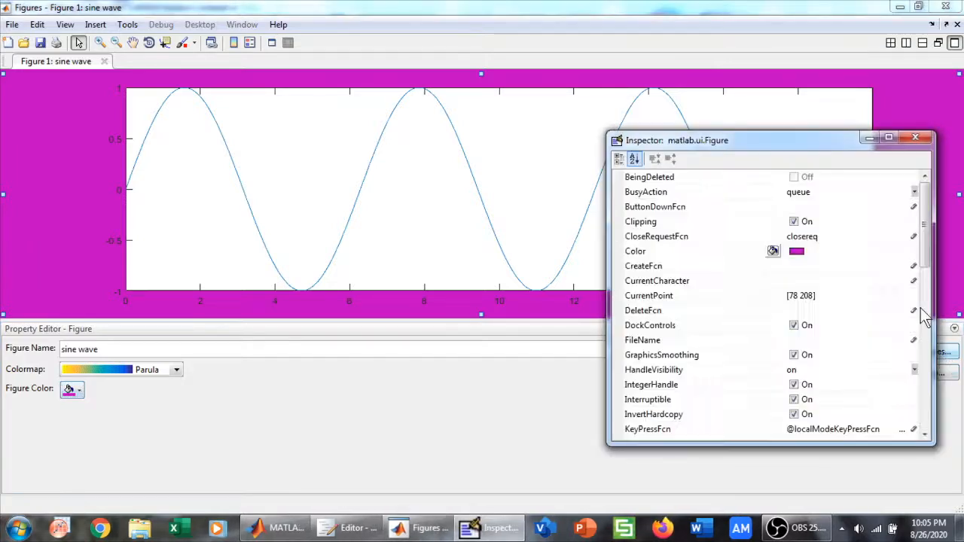
mouse_move(934, 241)
left_mouse_down()
mouse_move(921, 269)
mouse_move(933, 376)
mouse_move(933, 223)
left_mouse_up()
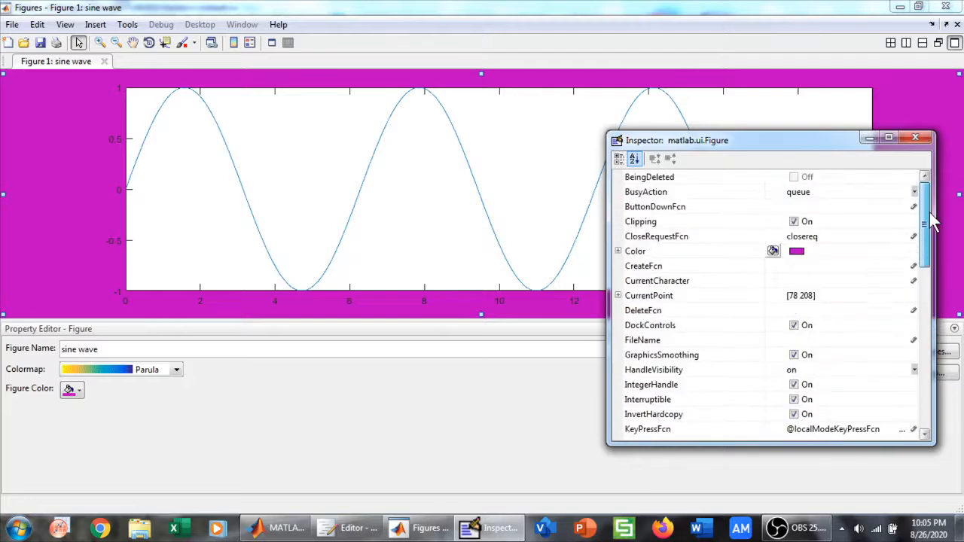
left_click(926, 140)
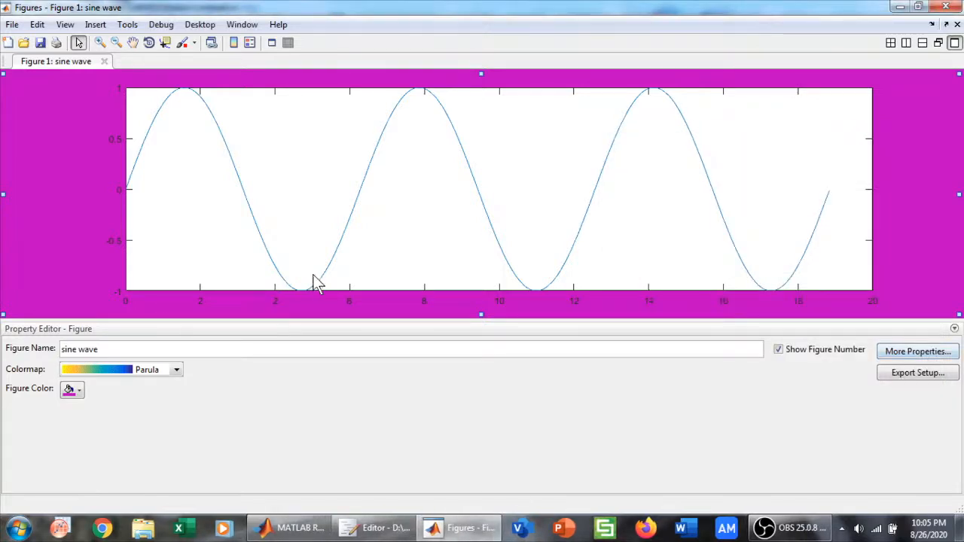
Try the Bar and Area plot types on the sine curve, and return it to Line
left_click(372, 152)
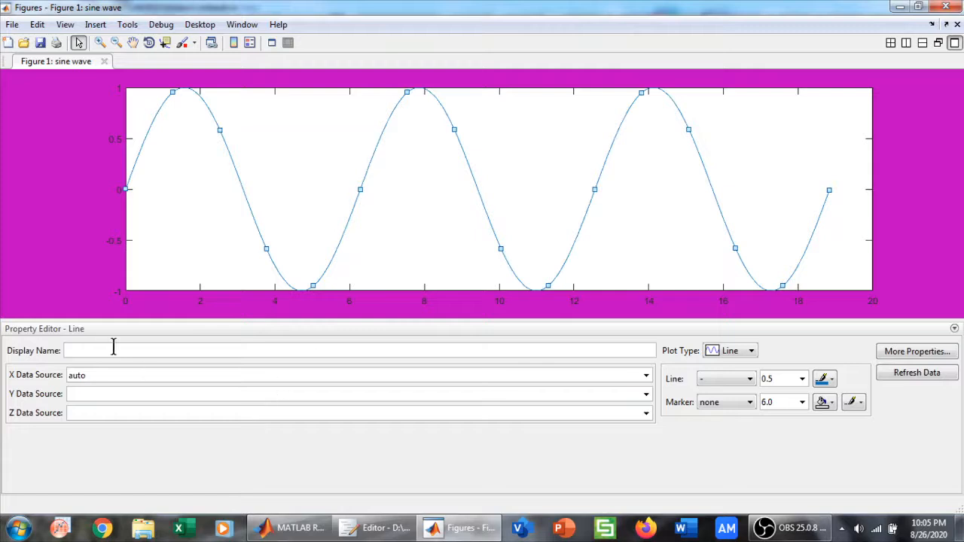
left_click(750, 351)
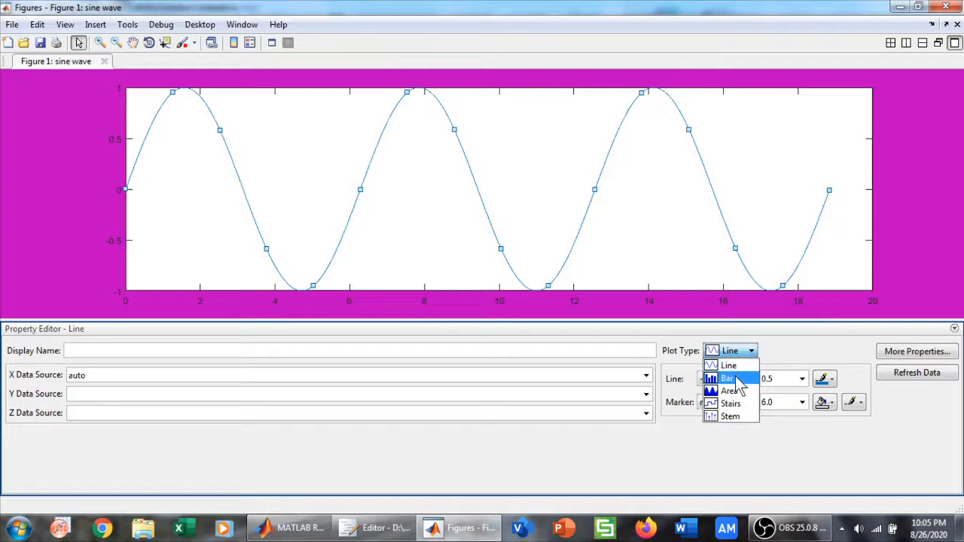
left_click(736, 380)
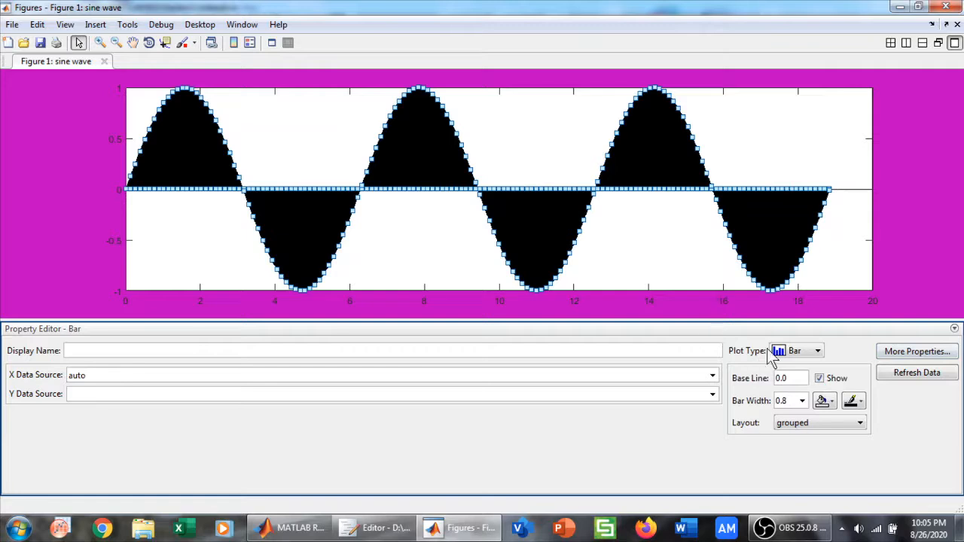
left_click(795, 352)
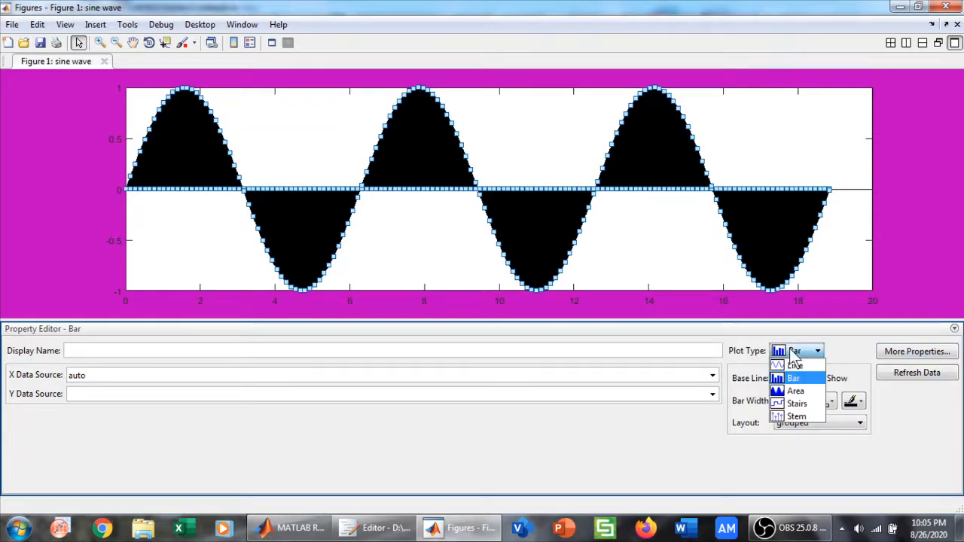
left_click(792, 392)
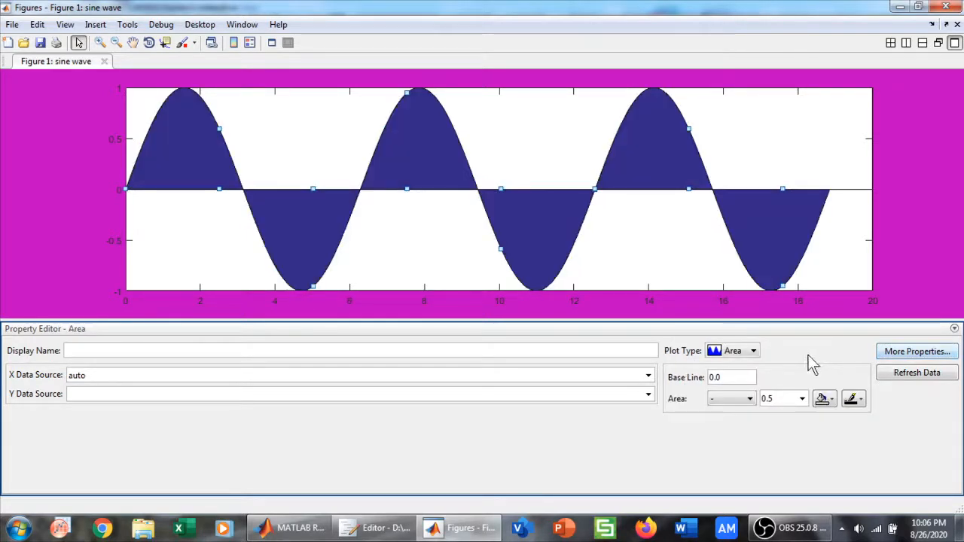
left_click(753, 350)
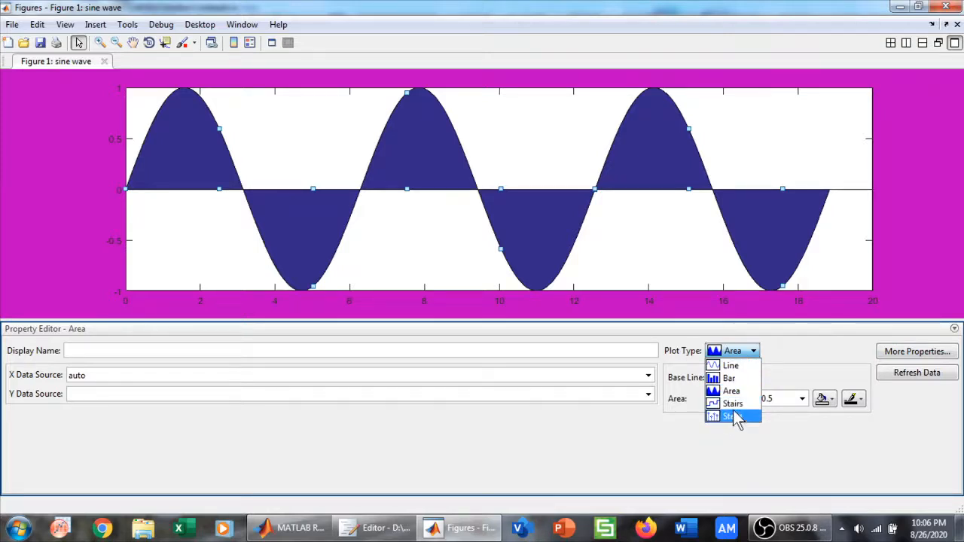
left_click(730, 356)
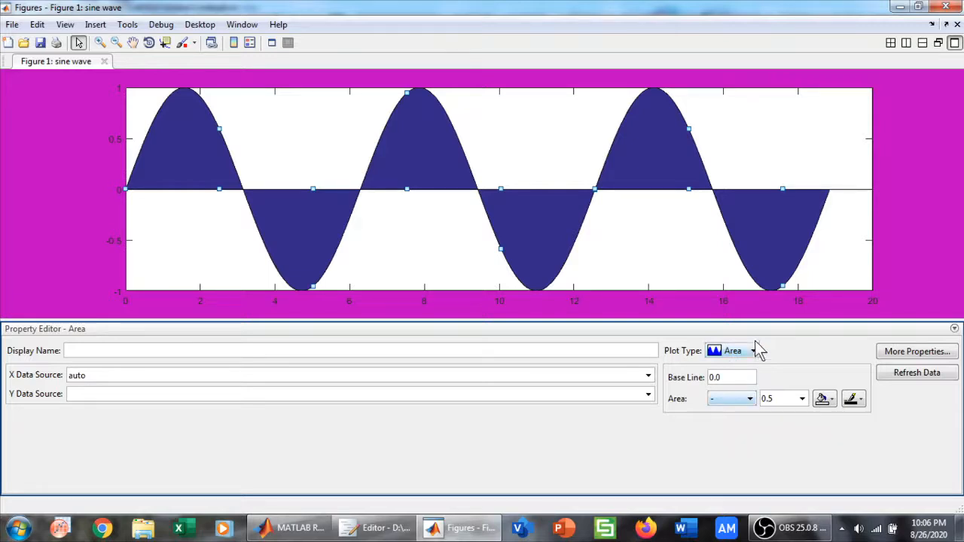
left_click(755, 351)
left_click(732, 362)
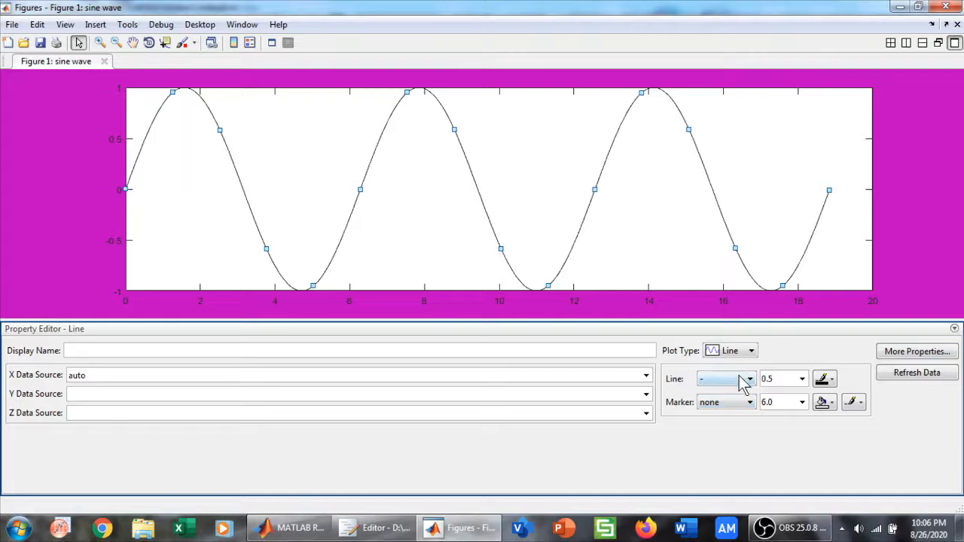
Try the dashed line style (--) on the sine curve and restore the solid style (-)
left_click(742, 383)
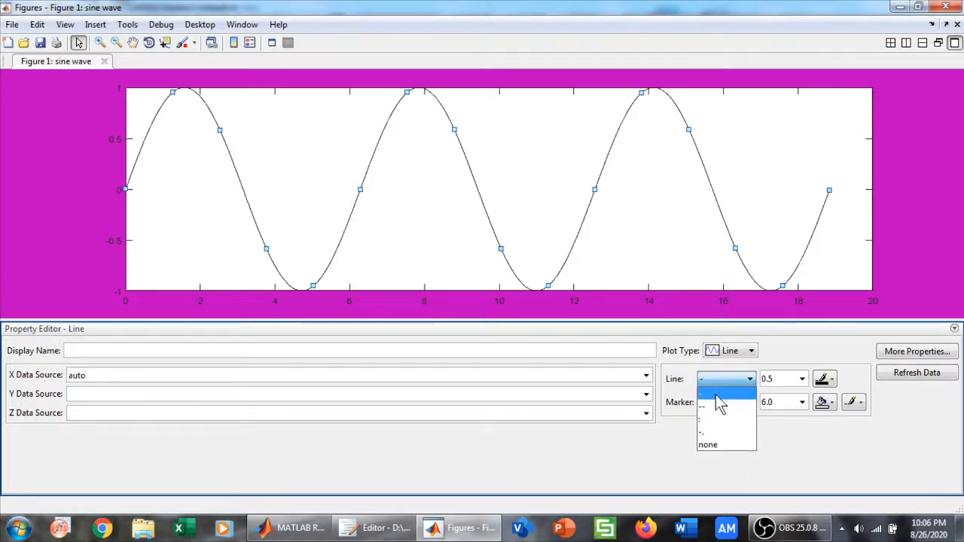
left_click(715, 405)
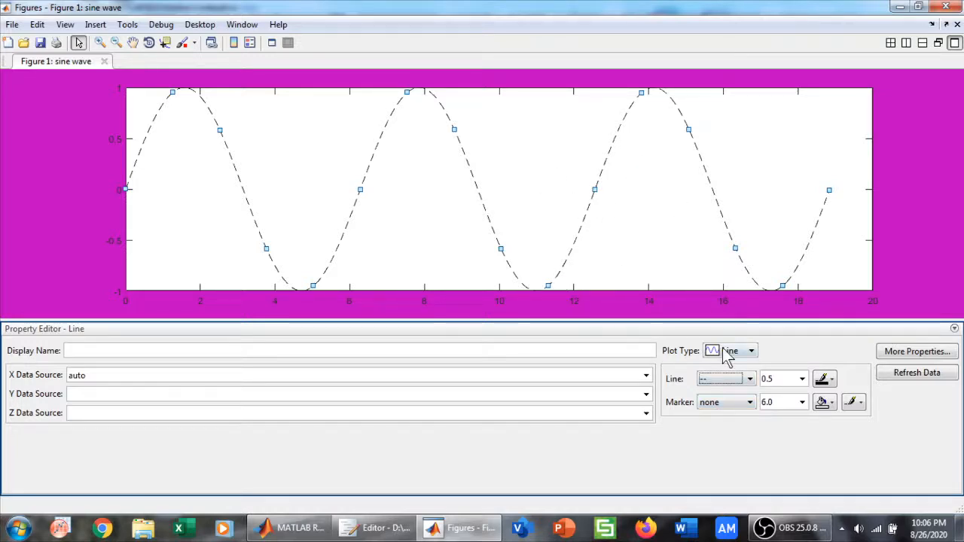
left_click(723, 379)
left_click(712, 403)
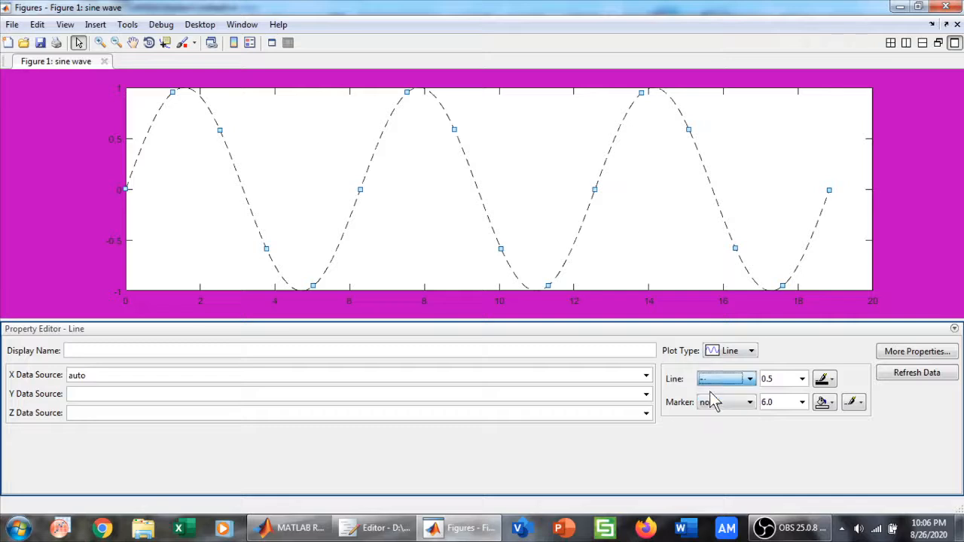
Try line widths of 3.0 and 6.0 on the sine curve, and settle on a width of 2.0
left_click(802, 379)
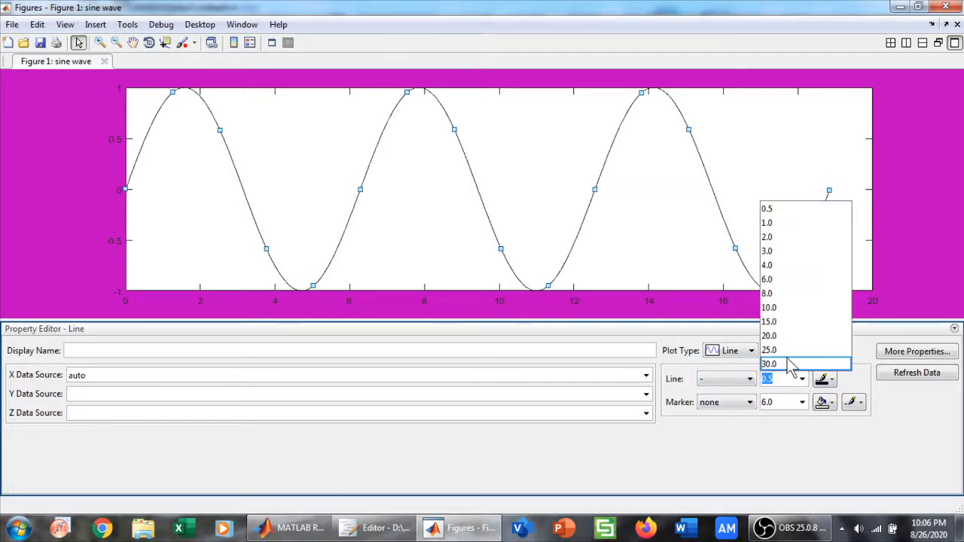
left_click(782, 252)
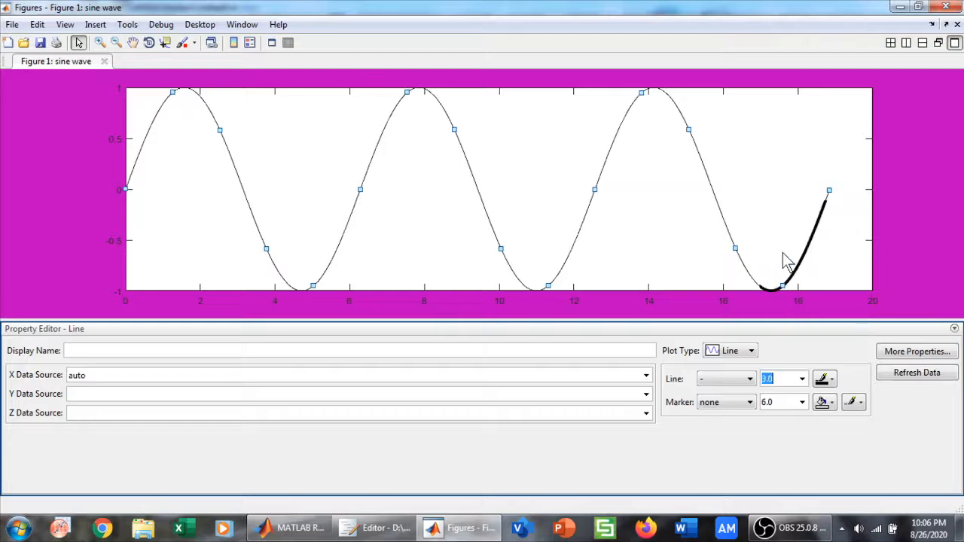
left_click(803, 382)
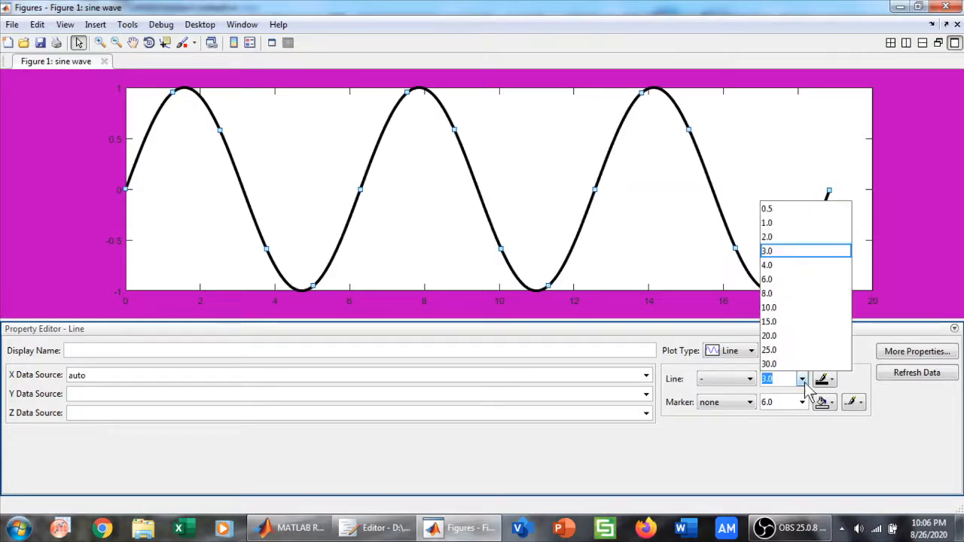
left_click(789, 278)
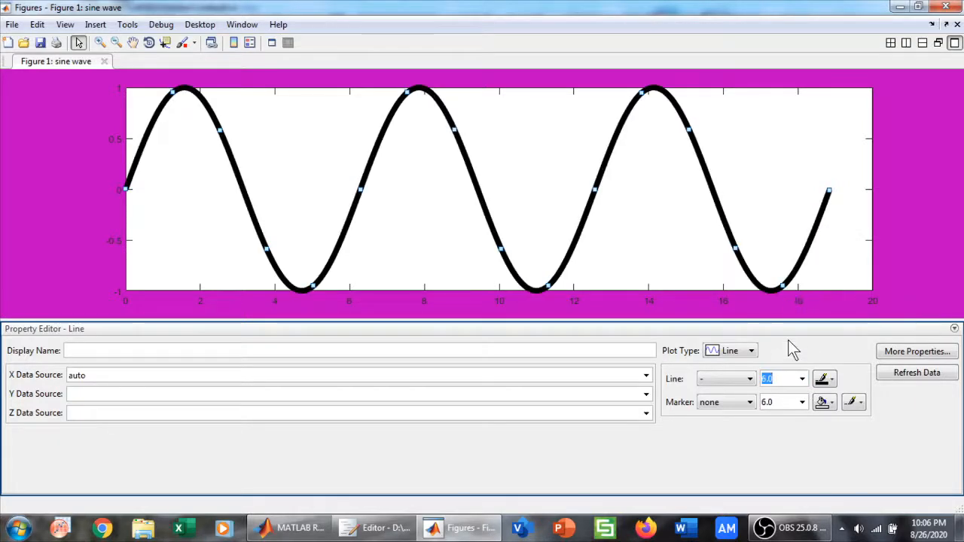
left_click(802, 380)
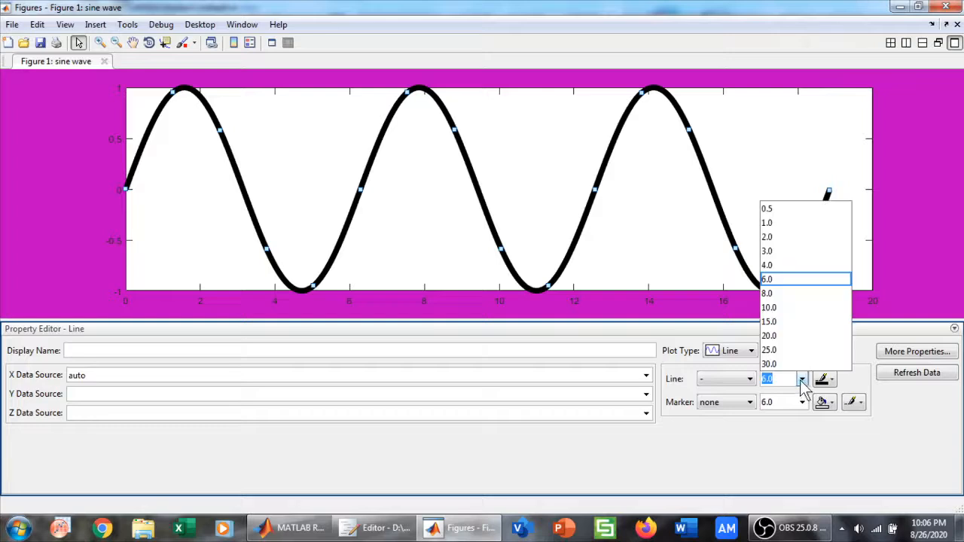
left_click(784, 235)
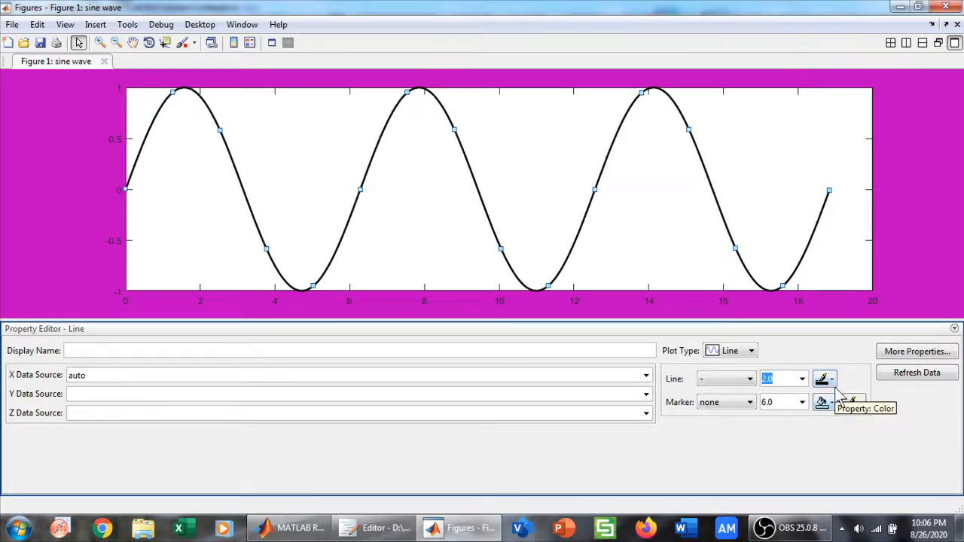
Try white, blue and cyan as the sine curve's line colour, and restore black
left_click(831, 379)
left_click(838, 385)
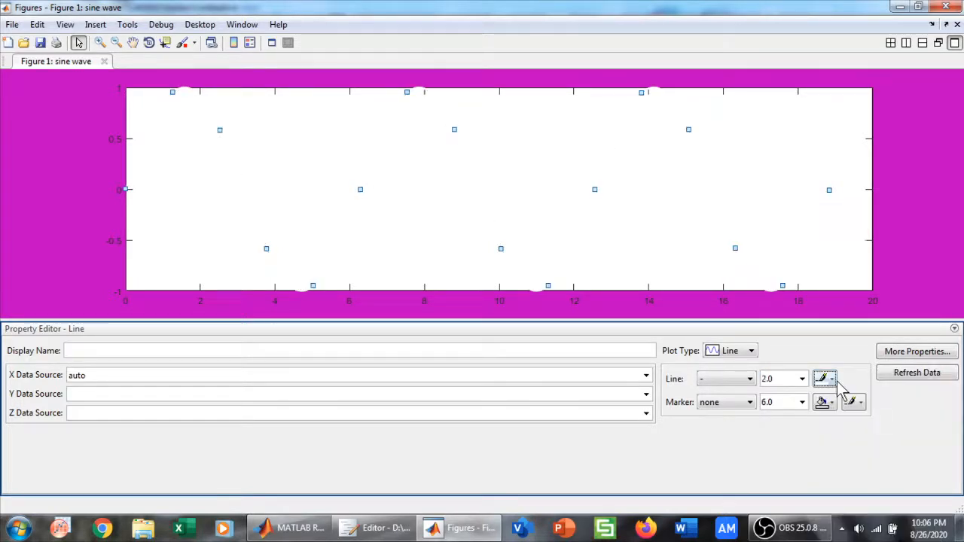
left_click(833, 380)
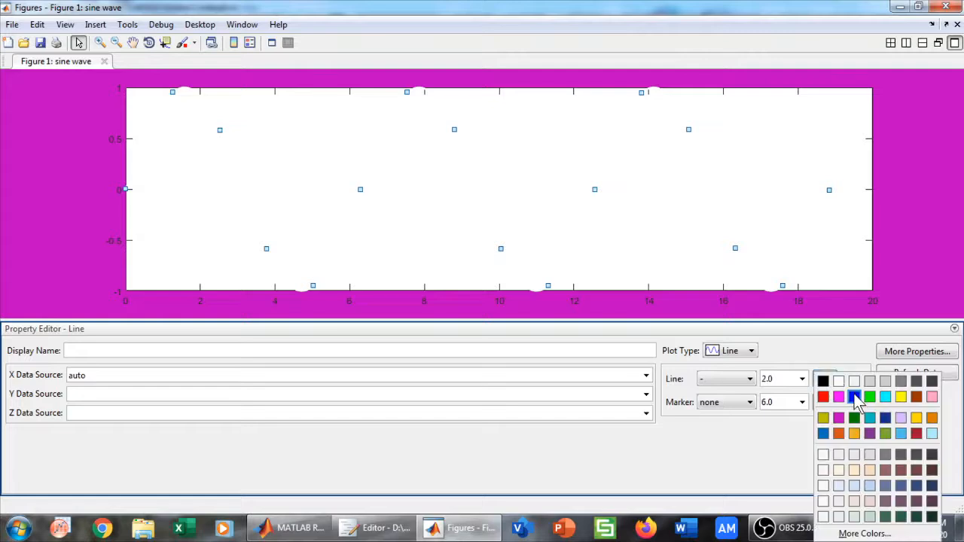
left_click(854, 396)
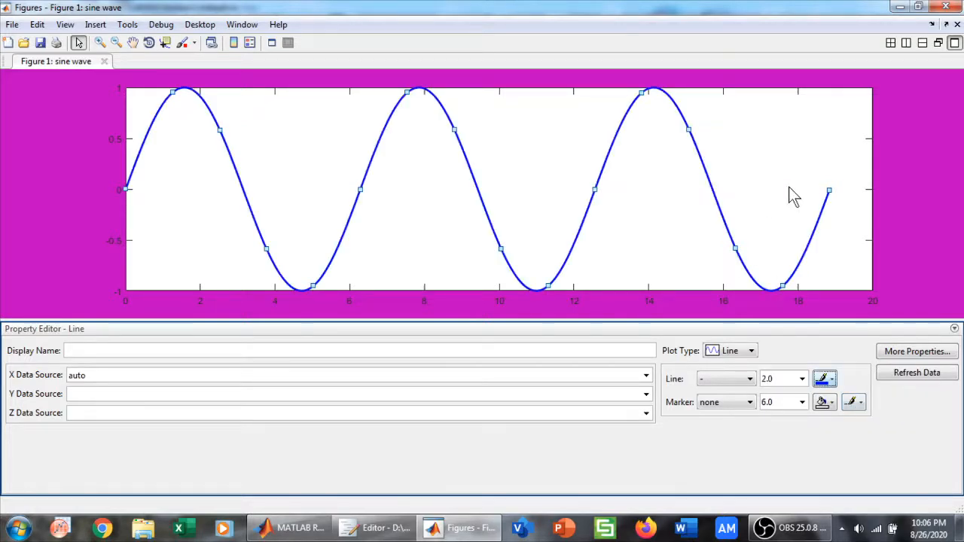
left_click(825, 380)
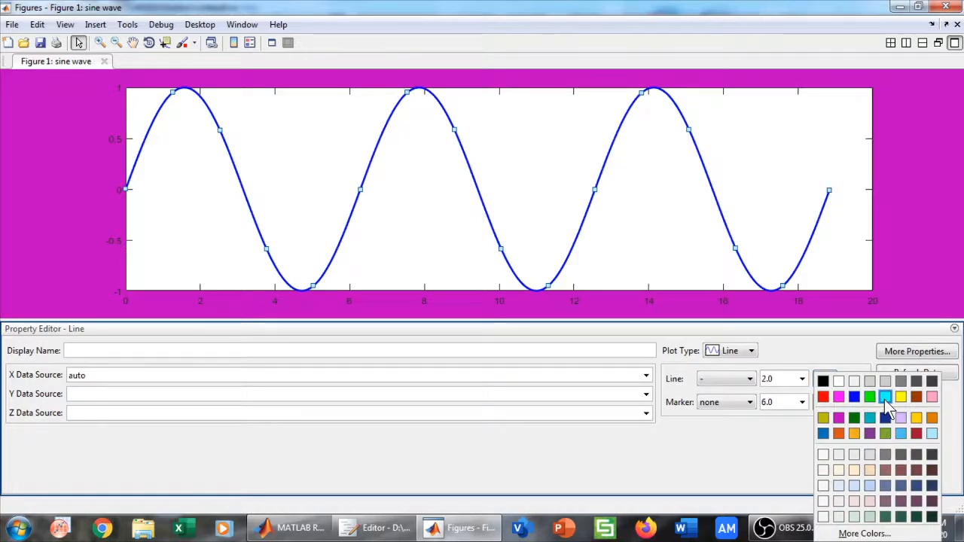
left_click(884, 397)
left_click(828, 381)
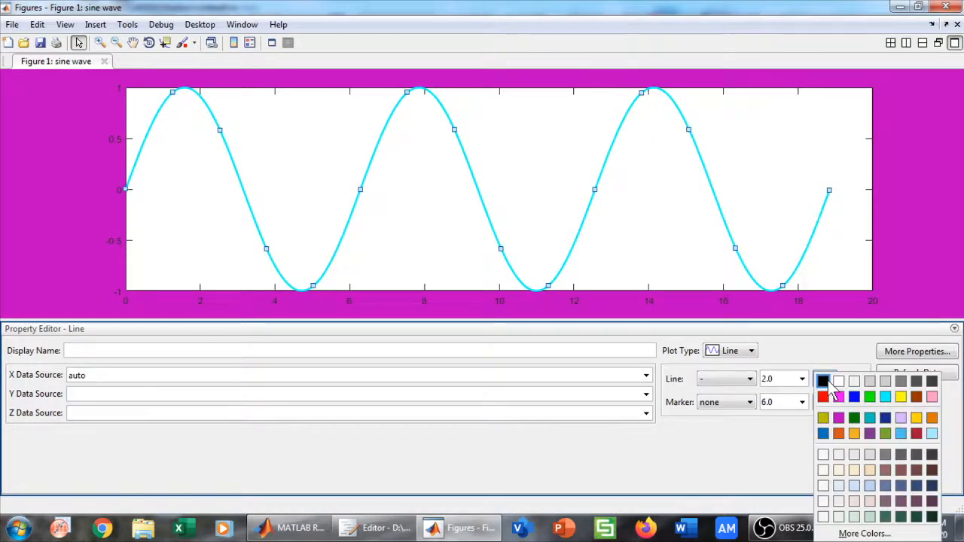
left_click(823, 380)
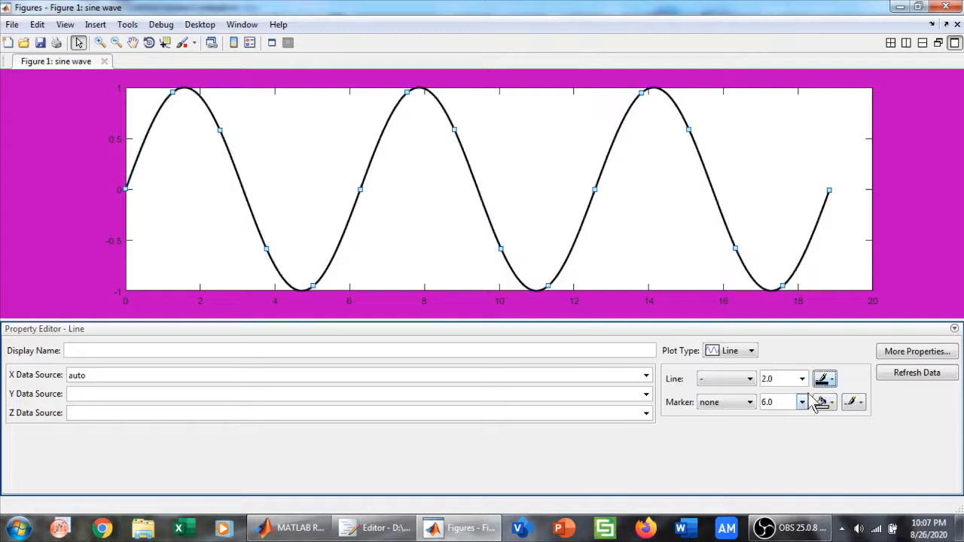
Try the v, >, pentagram and diamond markers on the sine curve
left_click(735, 405)
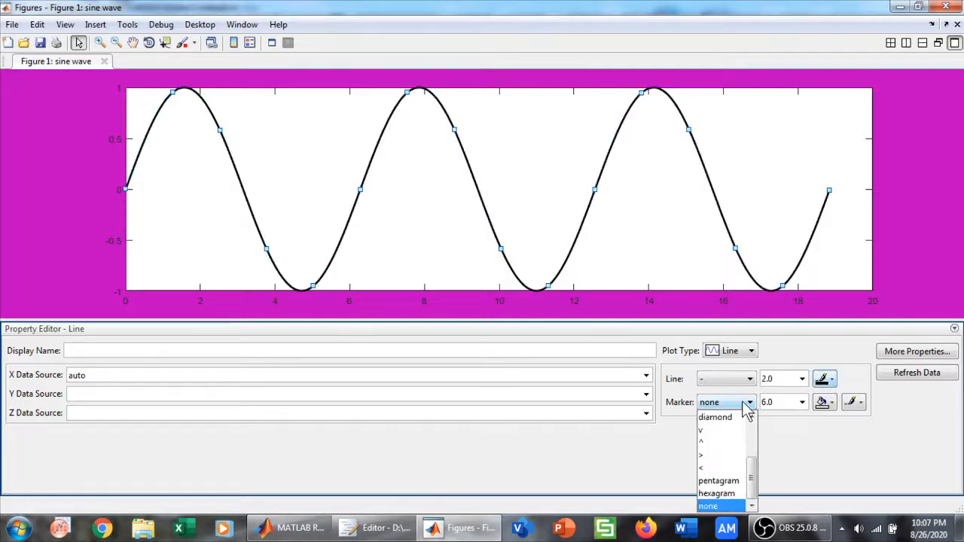
left_click(639, 440)
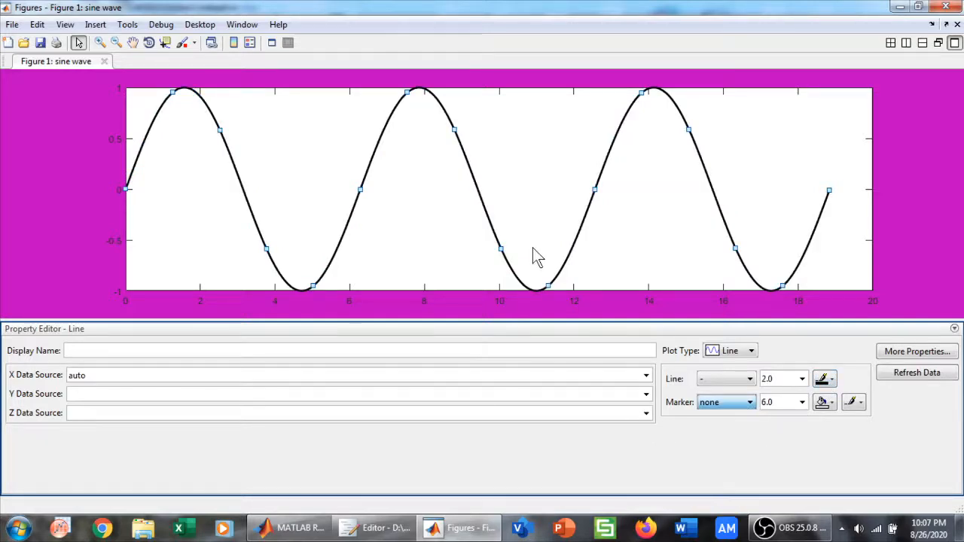
left_click(721, 403)
left_click(709, 432)
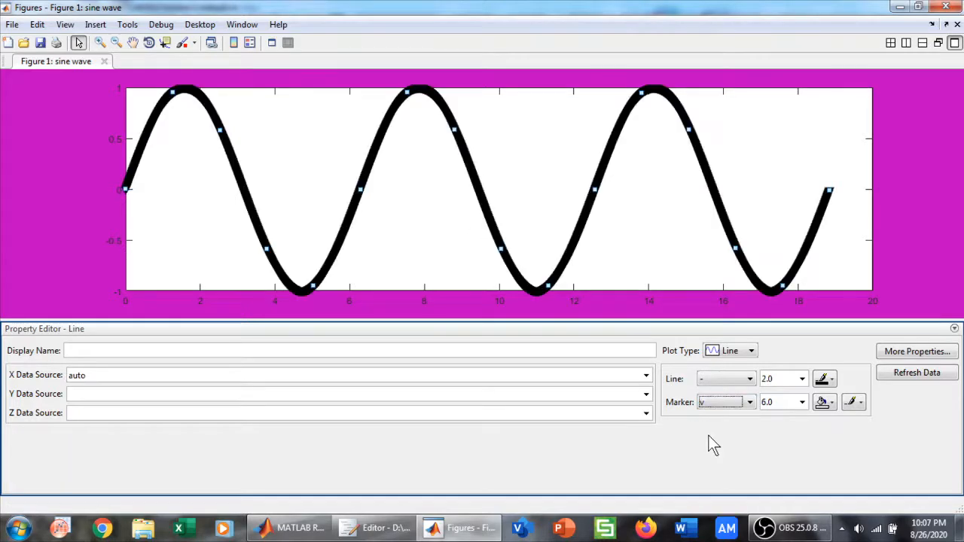
left_click(749, 402)
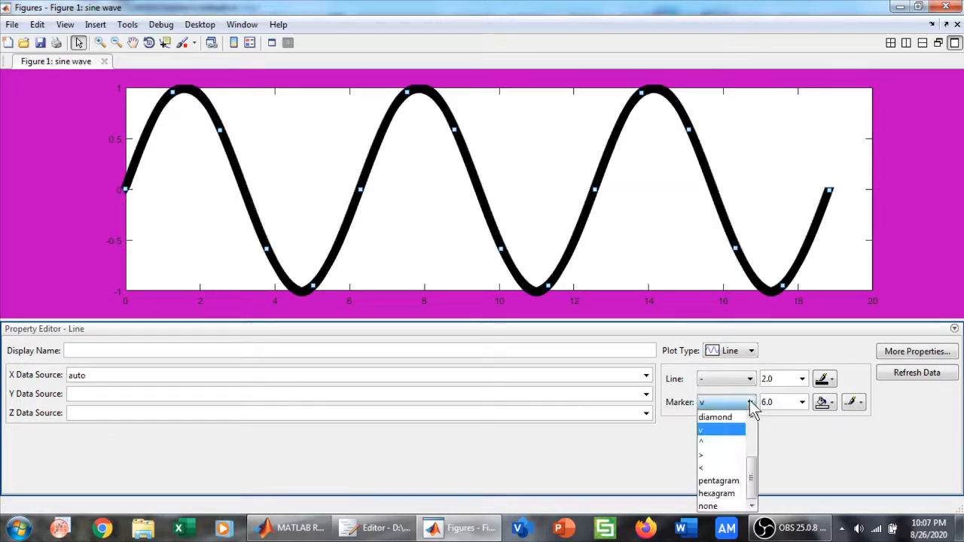
left_click(720, 456)
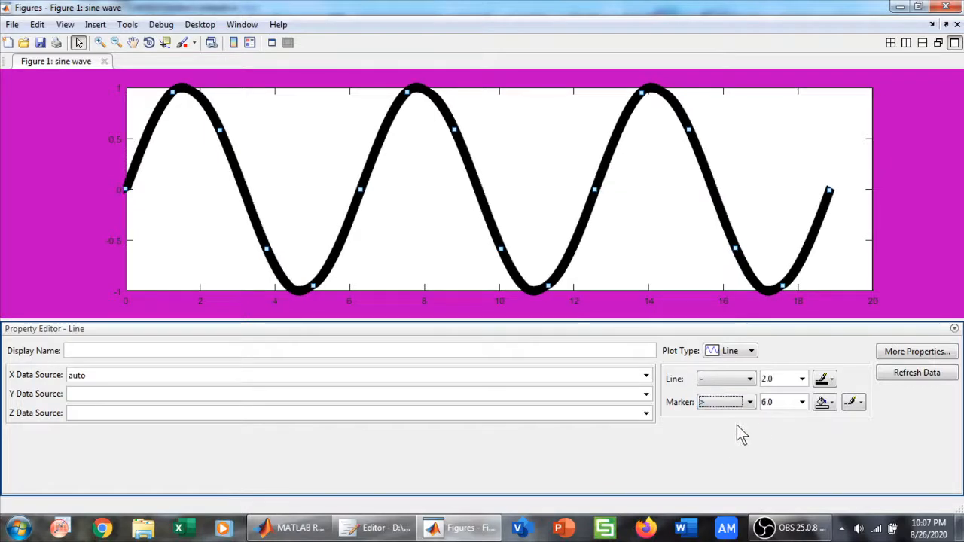
left_click(747, 403)
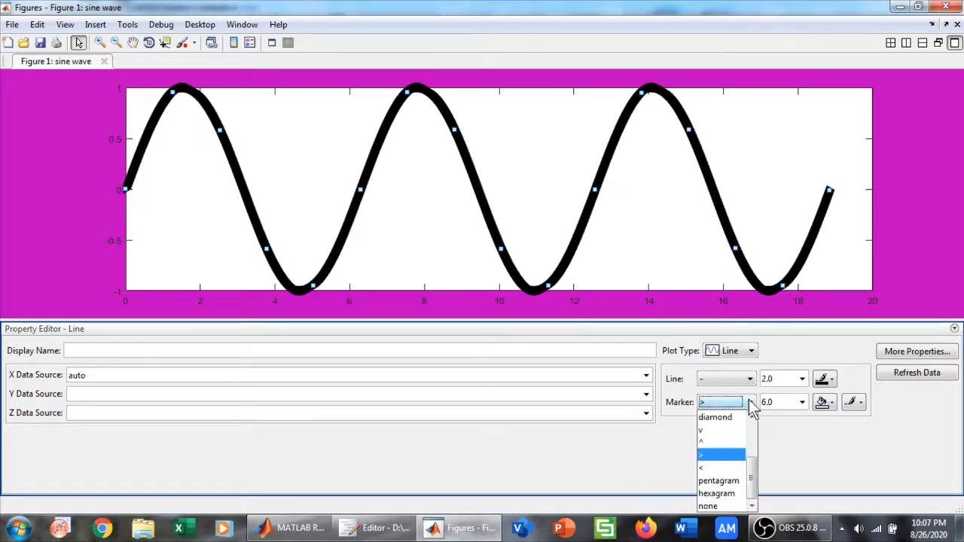
left_click(728, 480)
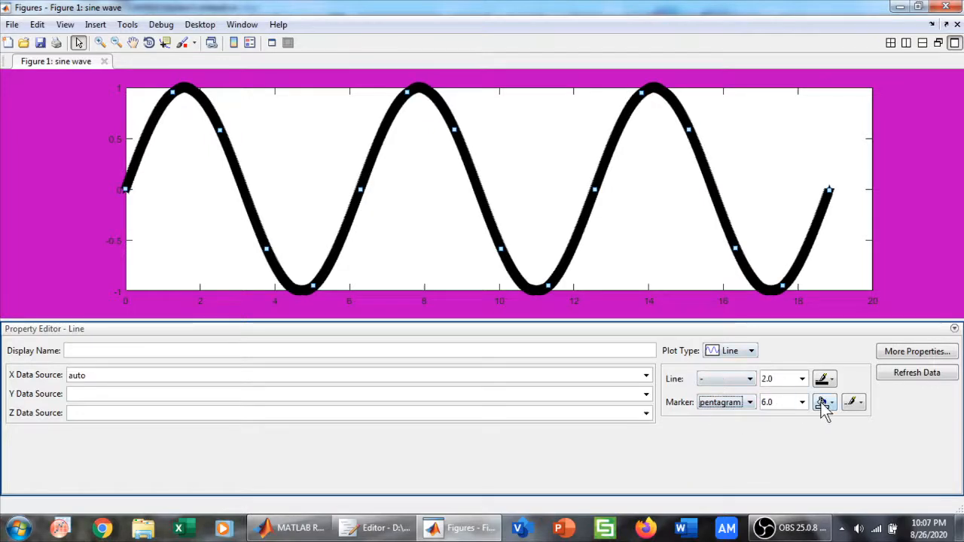
left_click(751, 403)
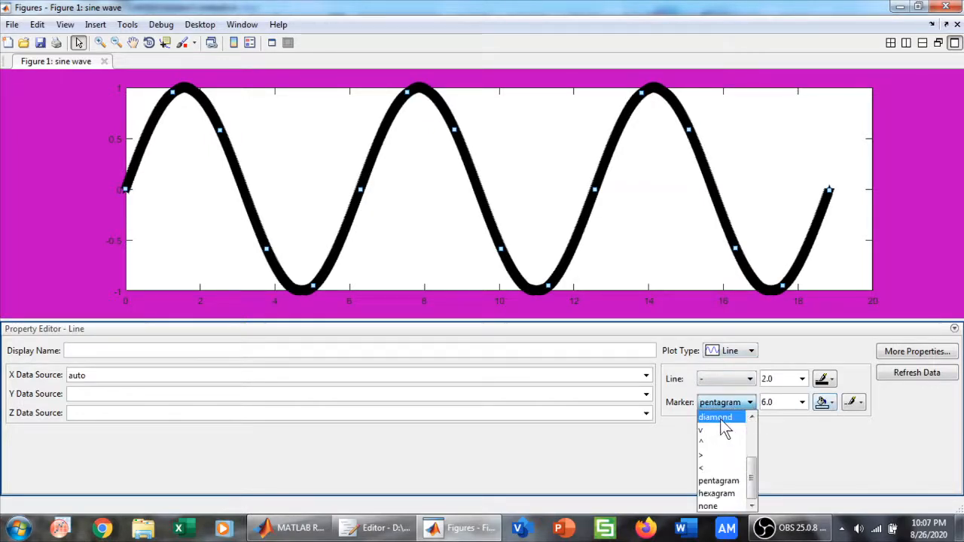
left_click(720, 419)
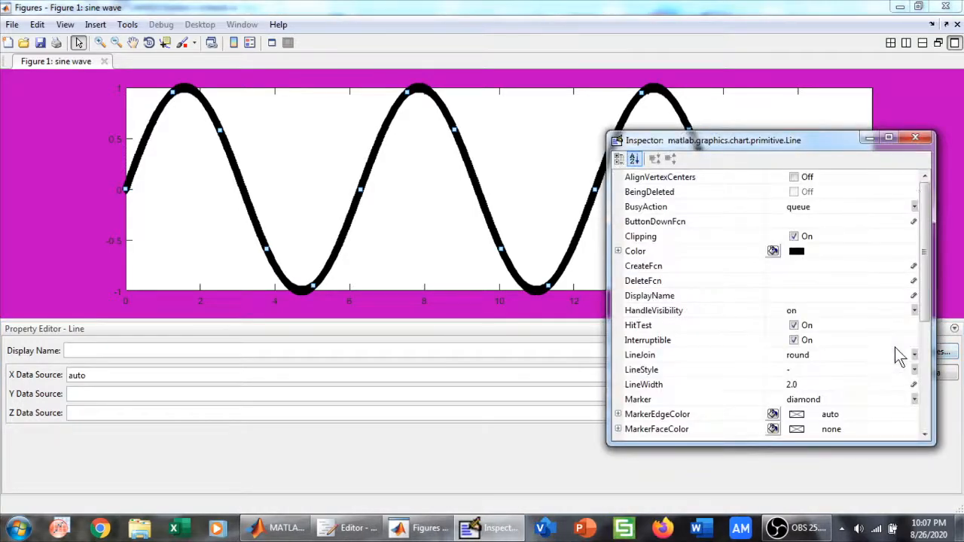
Close the line's full property list in the Inspector and set the curve's marker back to none
left_click(919, 141)
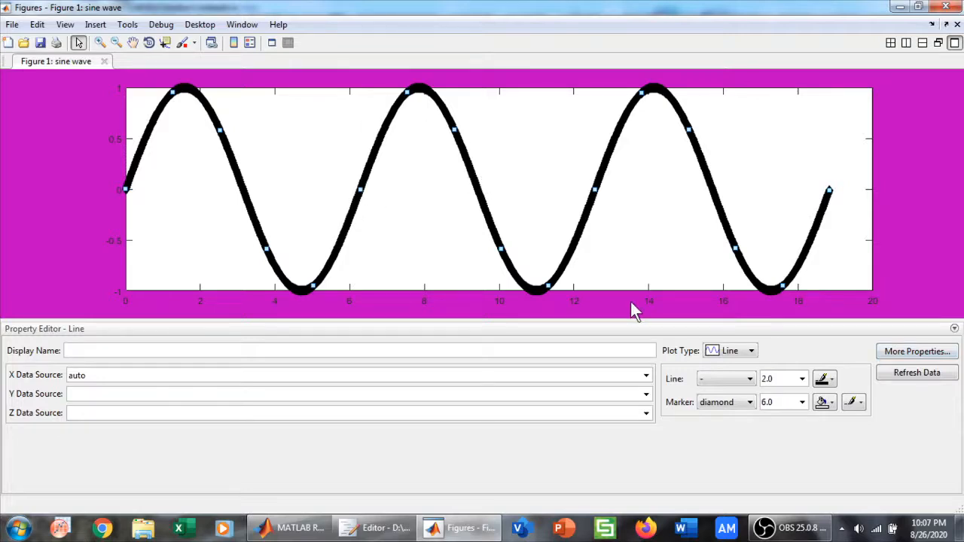
left_click(742, 402)
left_click(712, 506)
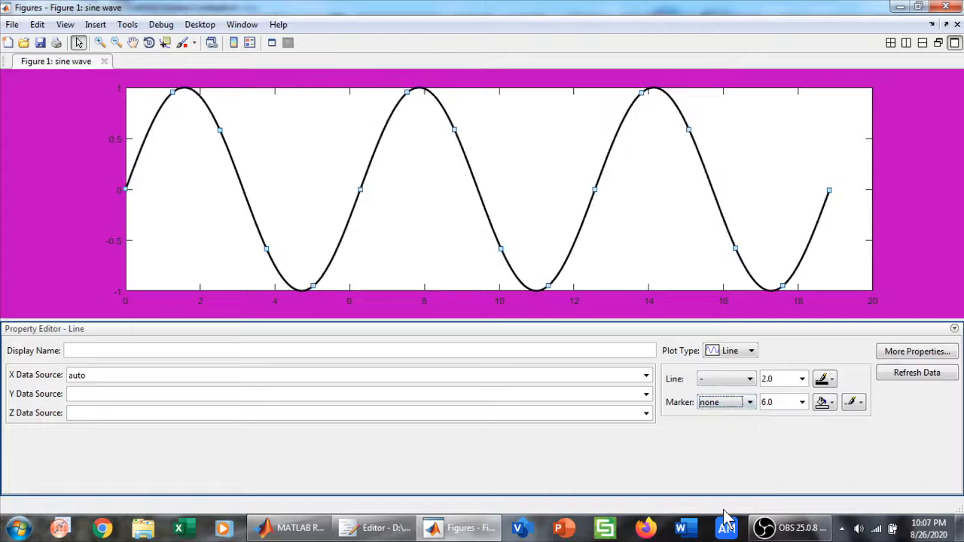
Select the axes and give the plot the title "sine wave"
left_click(522, 135)
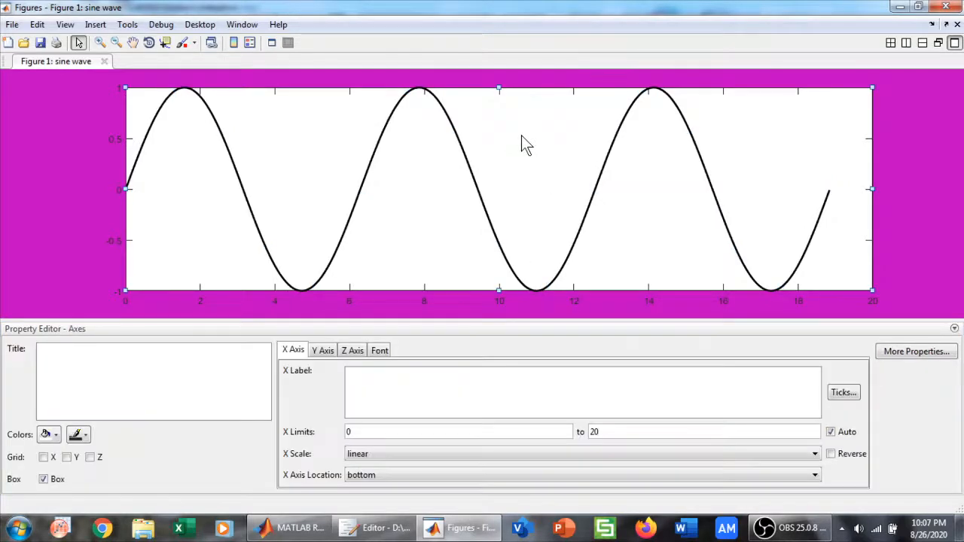
left_click(105, 363)
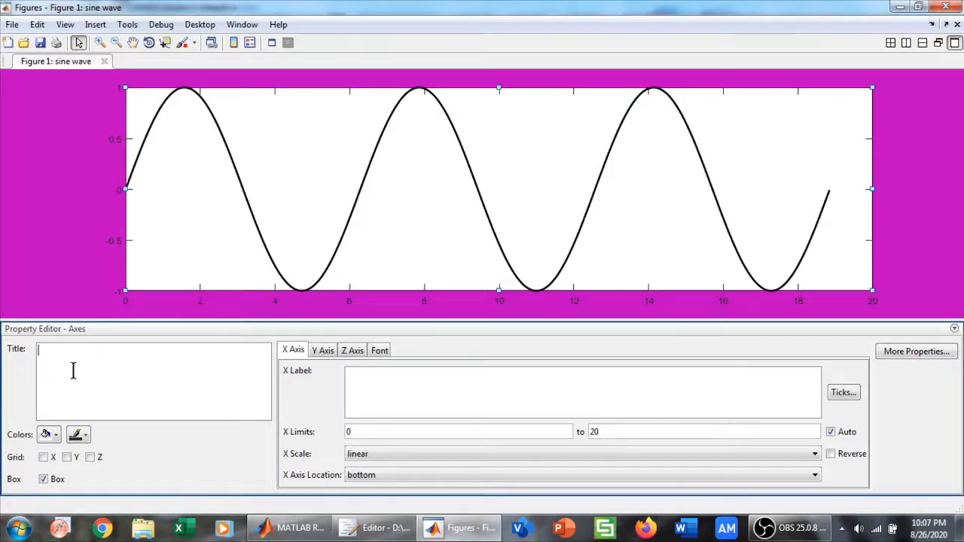
type("sine wave")
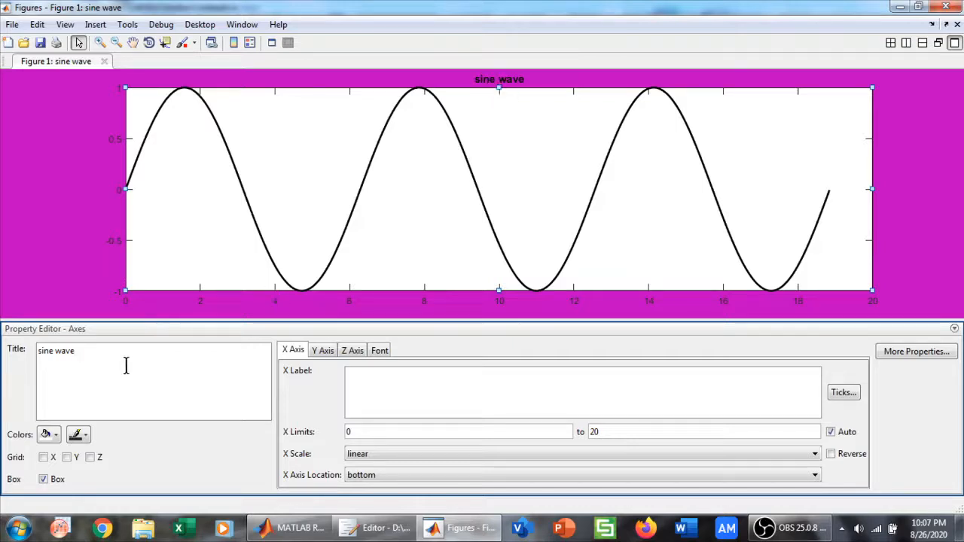
Replace the axes title with the formula y=x^3+4x^2 to try superscript formatting
key("BackSpace")
key("BackSpace")
key("BackSpace")
key("BackSpace")
key("BackSpace")
key("BackSpace")
key("BackSpace")
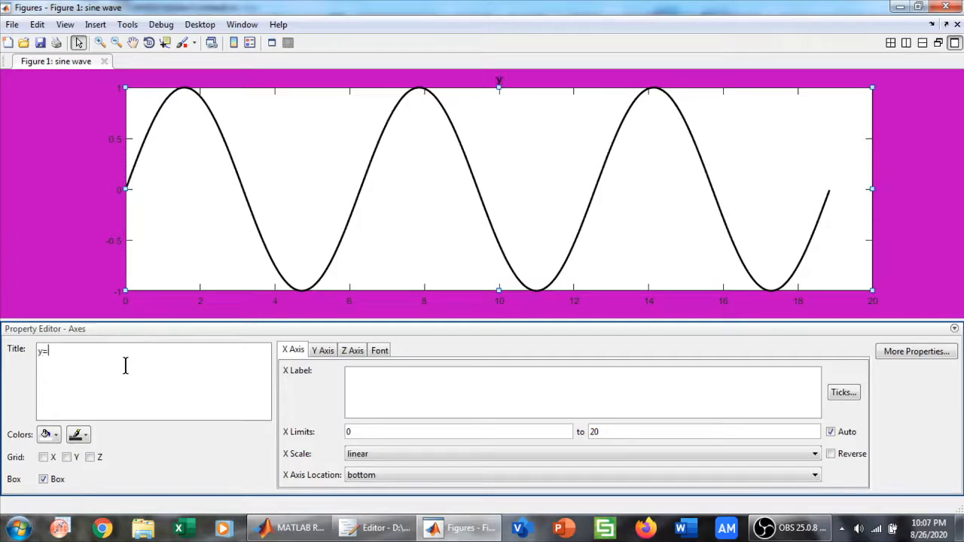
type("3")
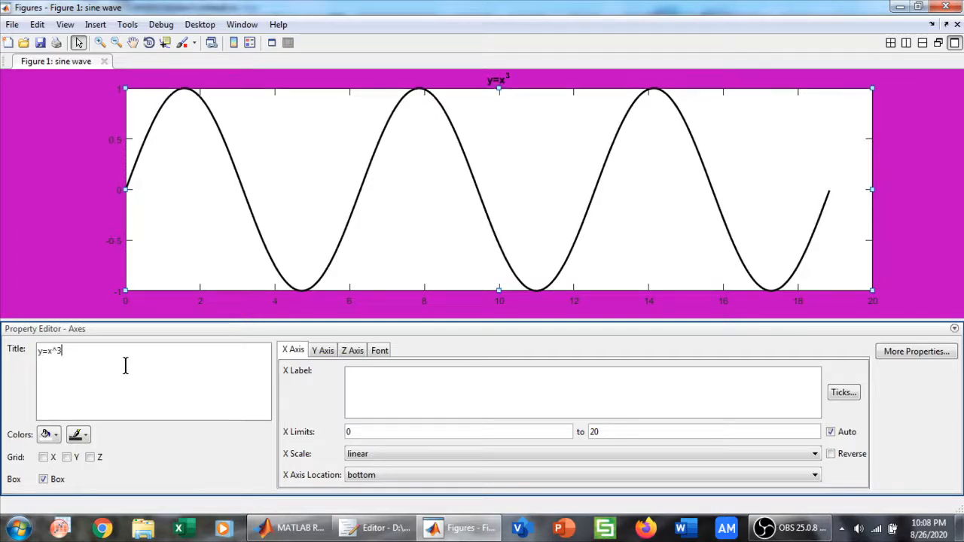
type("+4")
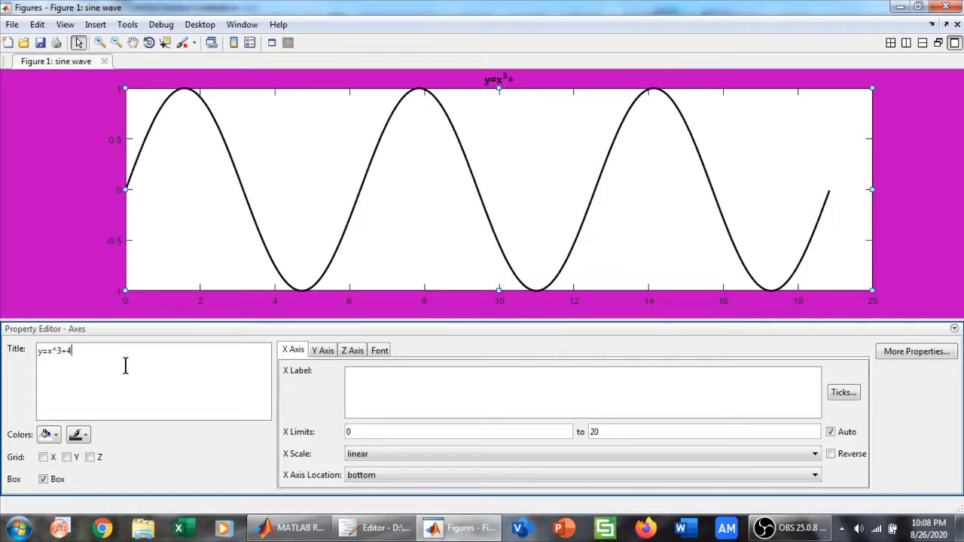
type("x^2")
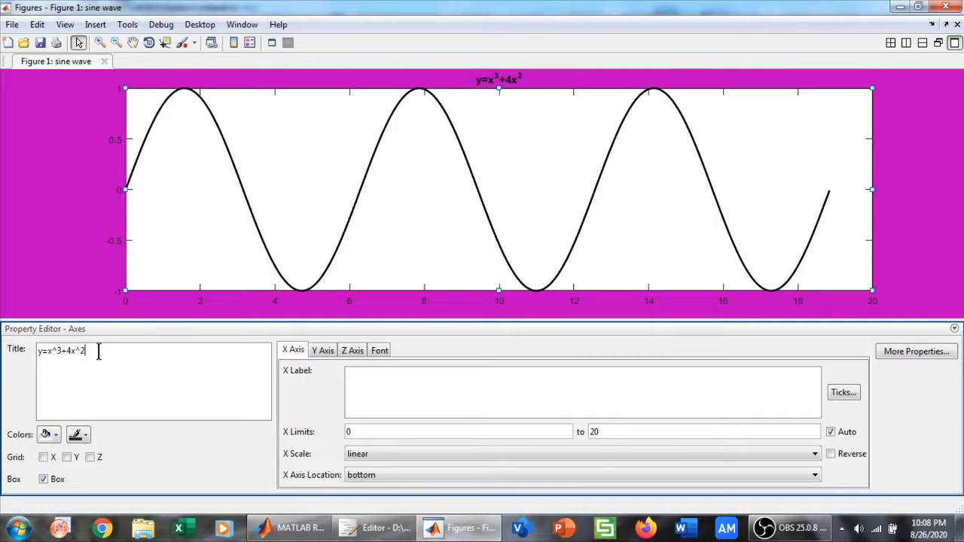
Clear the formula from the axes title and restore the title "sine wave"
left_click_drag(98, 352, 5, 358)
key("BackSpace")
key("BackSpace")
key("BackSpace")
key("BackSpace")
key("BackSpace")
key("BackSpace")
key("BackSpace")
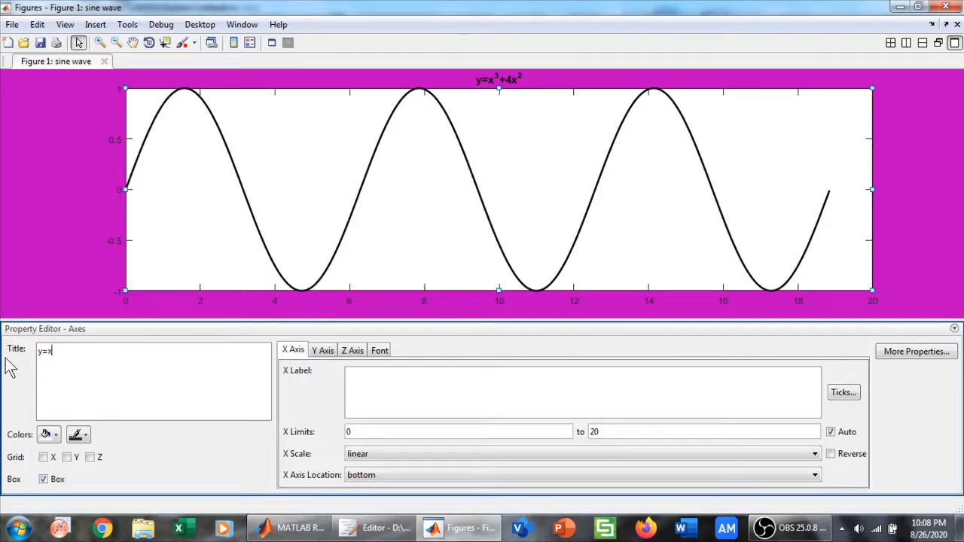
key("BackSpace")
key("BackSpace")
key("BackSpace")
type("sine")
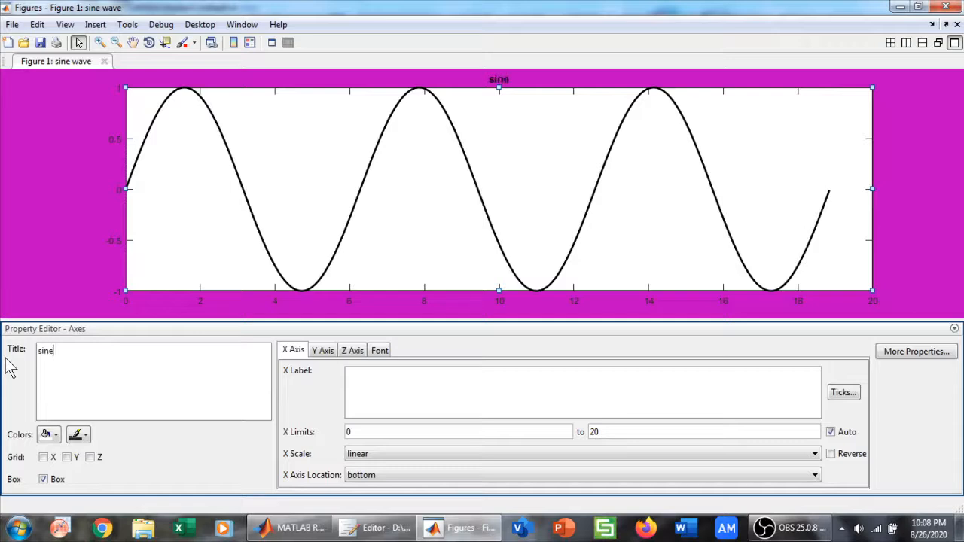
type(" wave")
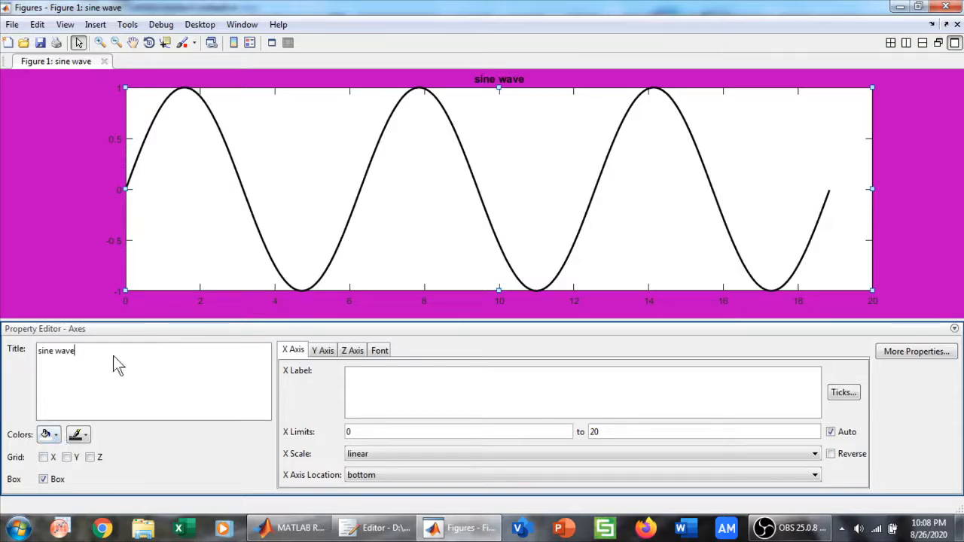
Set the colour of the axes' lines and tick labels to dark magenta (0.75, 0, 0.75)
left_click(77, 434)
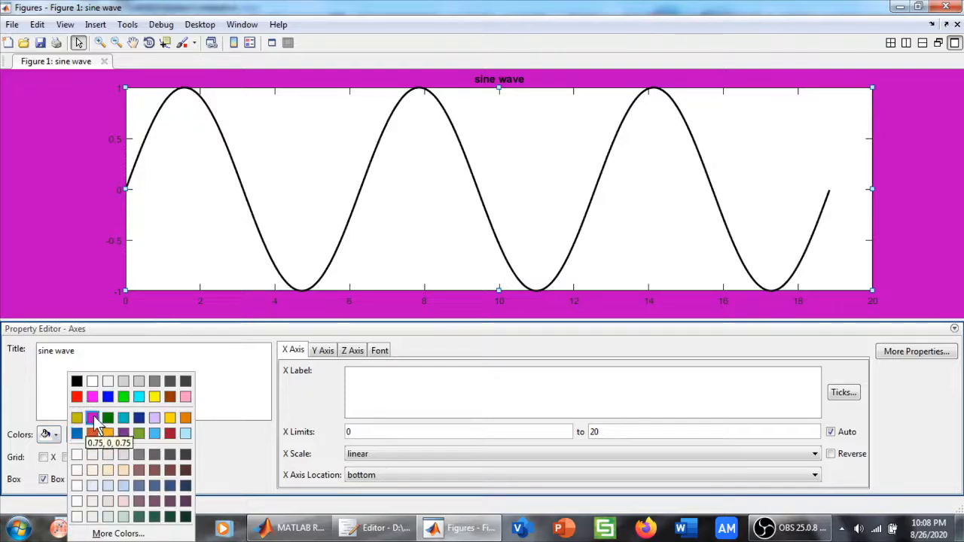
left_click(92, 419)
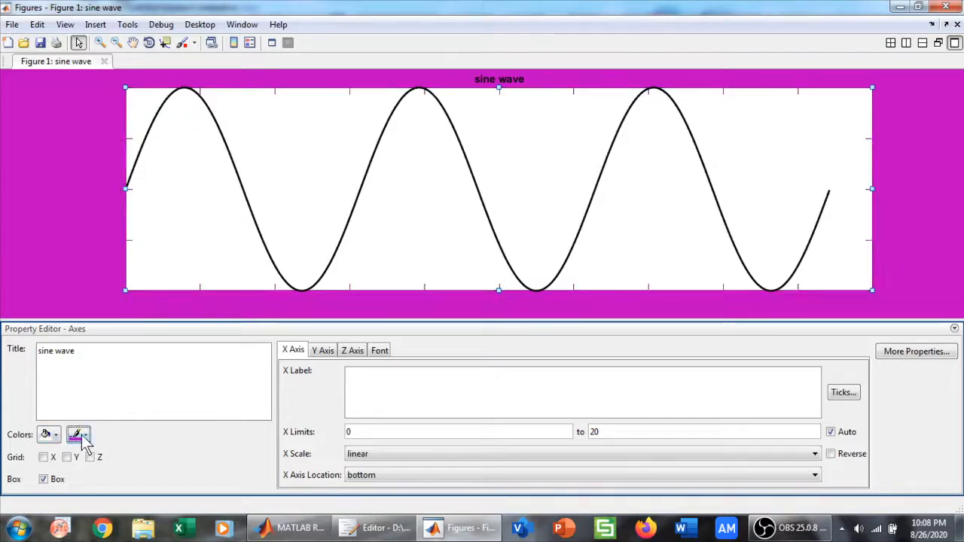
Recolour the axes' lines and tick labels orange and set the axes background to white
left_click(78, 435)
left_click(96, 438)
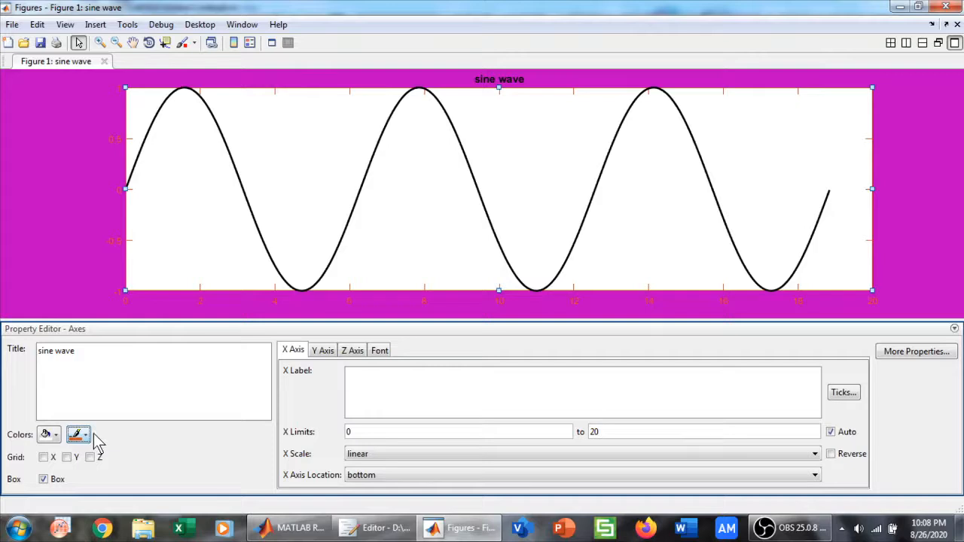
left_click(54, 437)
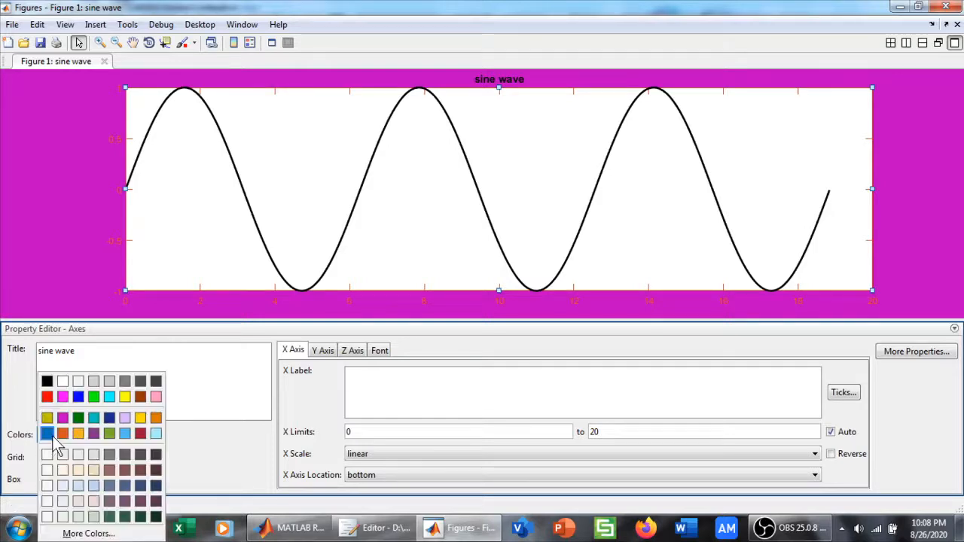
left_click(65, 380)
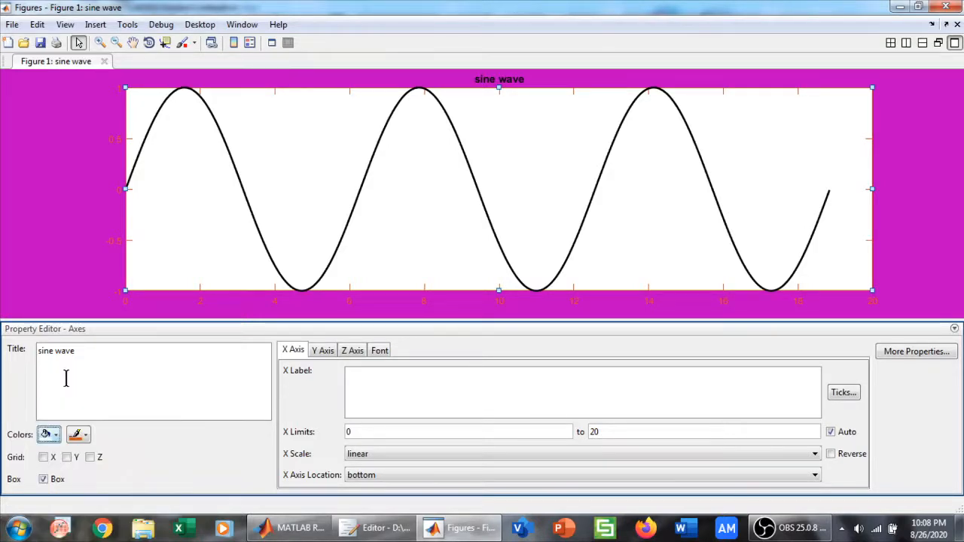
Fill the axes background with grey and try dark blue and dark magenta for the axes' lines and tick labels
left_click(50, 436)
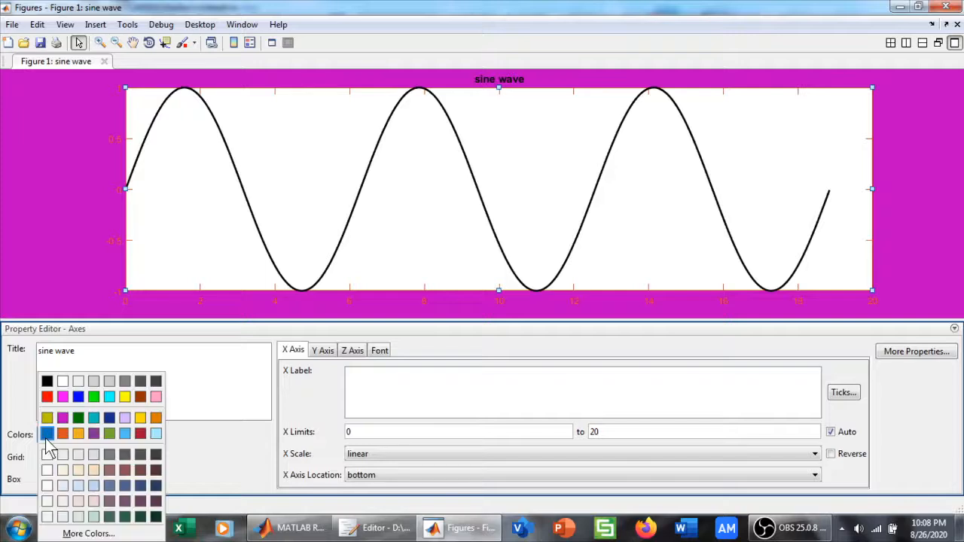
left_click(113, 456)
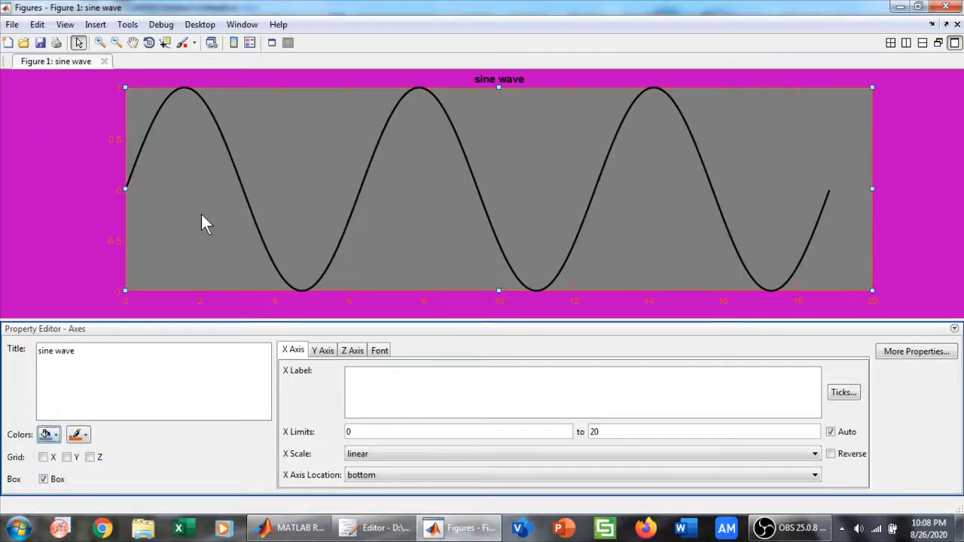
left_click(85, 435)
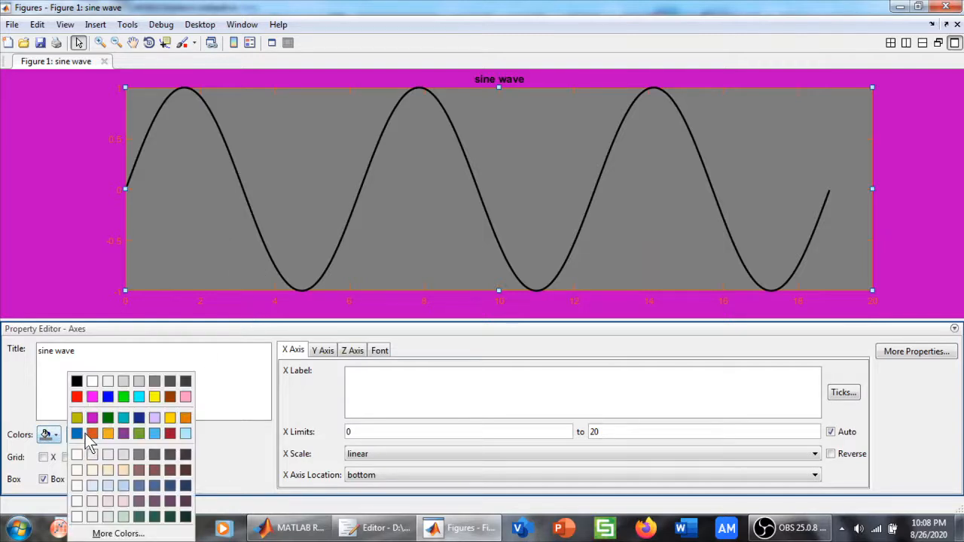
left_click(140, 418)
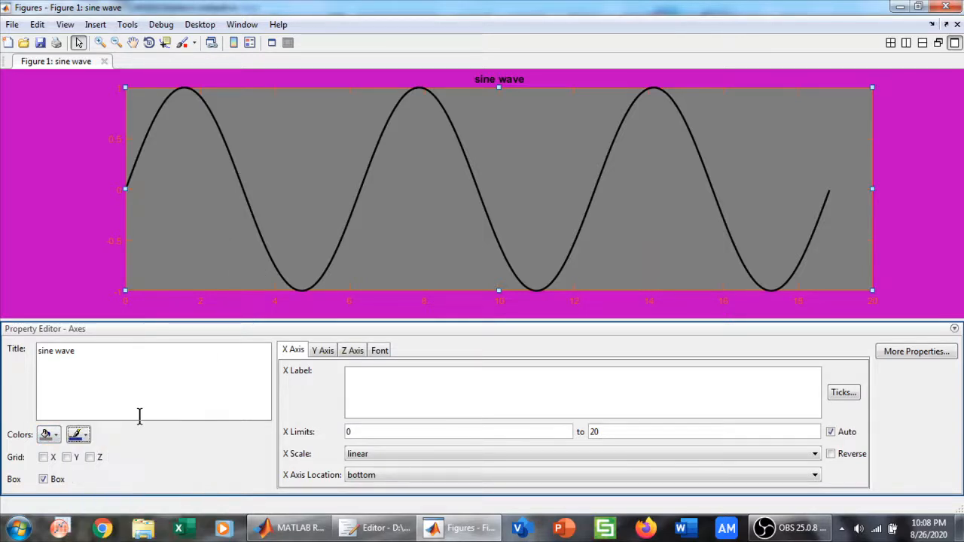
left_click(84, 434)
left_click(94, 412)
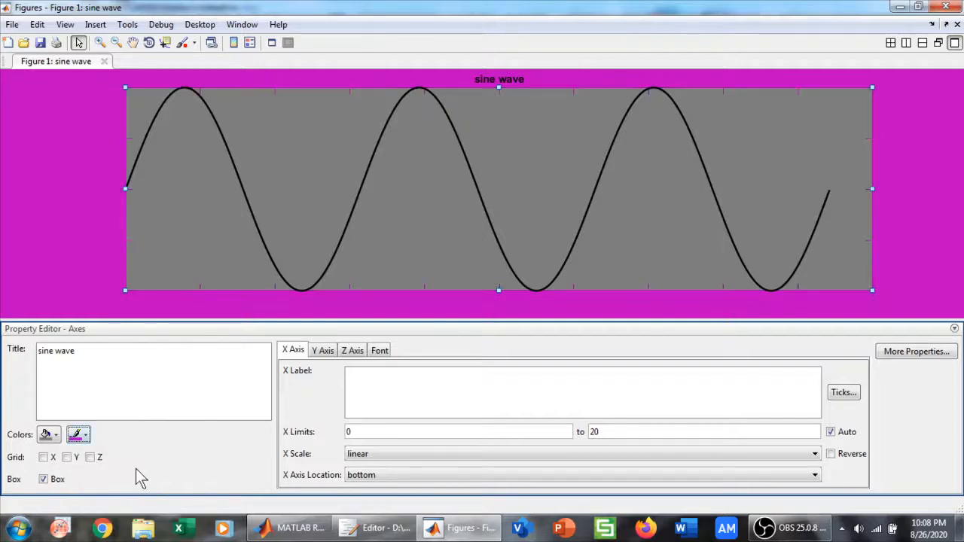
Turn on the X grid and set the colour of the axes' lines and tick labels to white
left_click(46, 457)
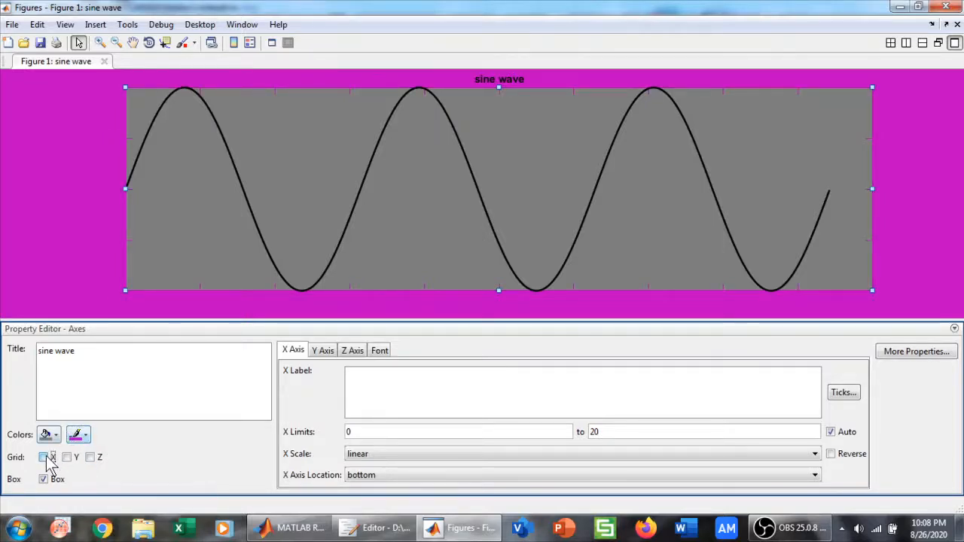
left_click(80, 435)
left_click(92, 382)
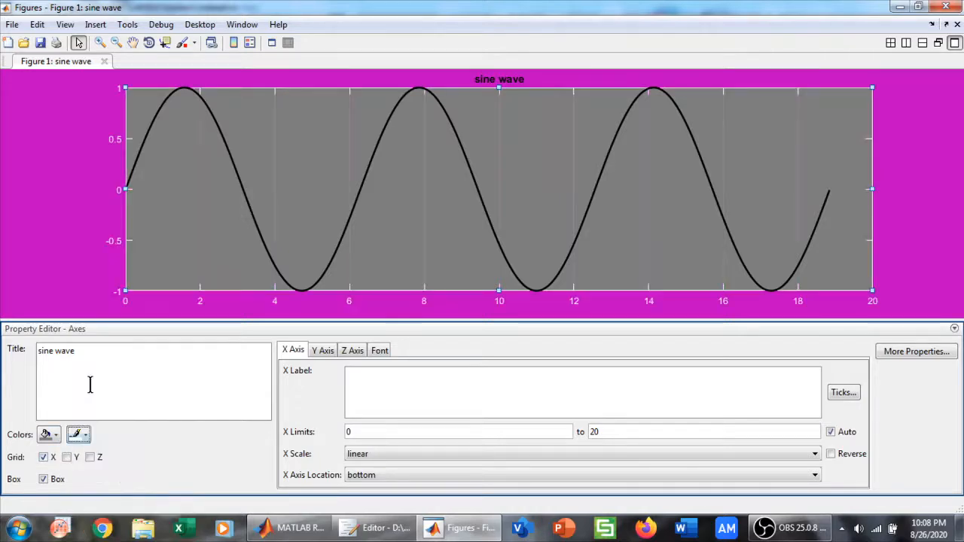
Restore the white axes background and set the axes' lines and tick labels to dark green
left_click(56, 436)
left_click(62, 381)
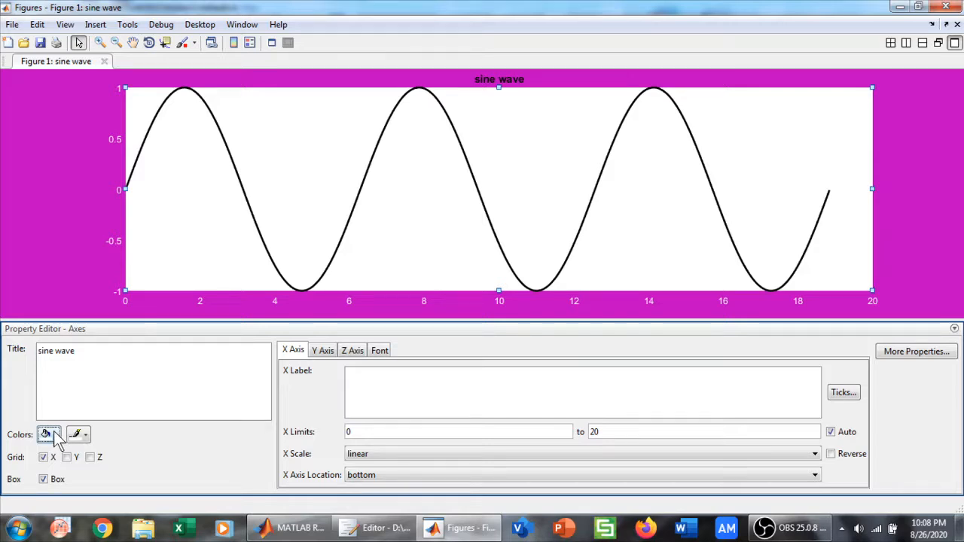
left_click(88, 435)
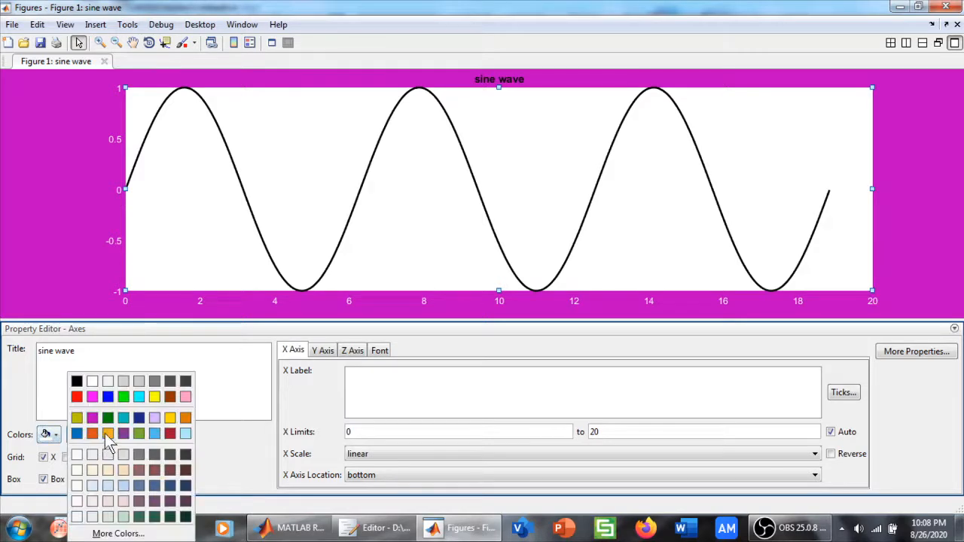
left_click(92, 382)
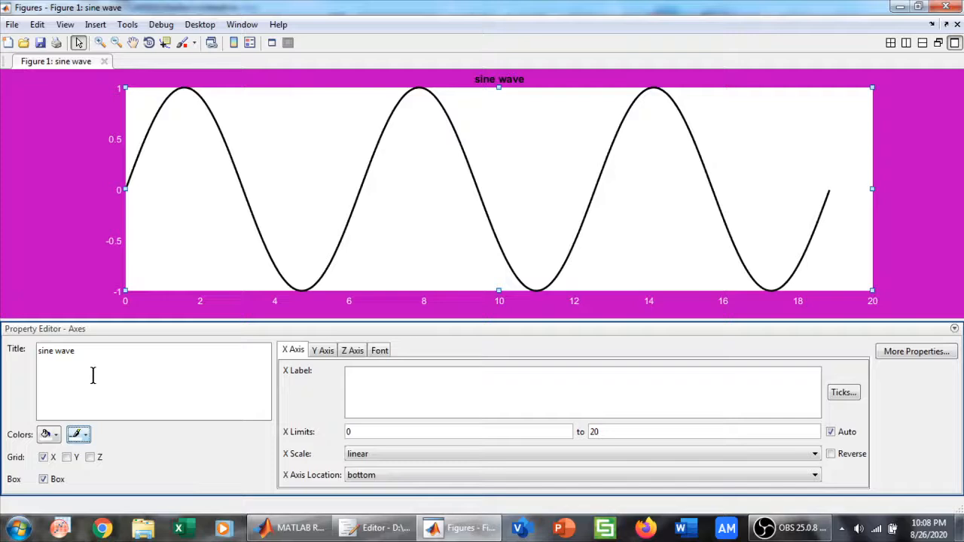
left_click(88, 435)
left_click(109, 419)
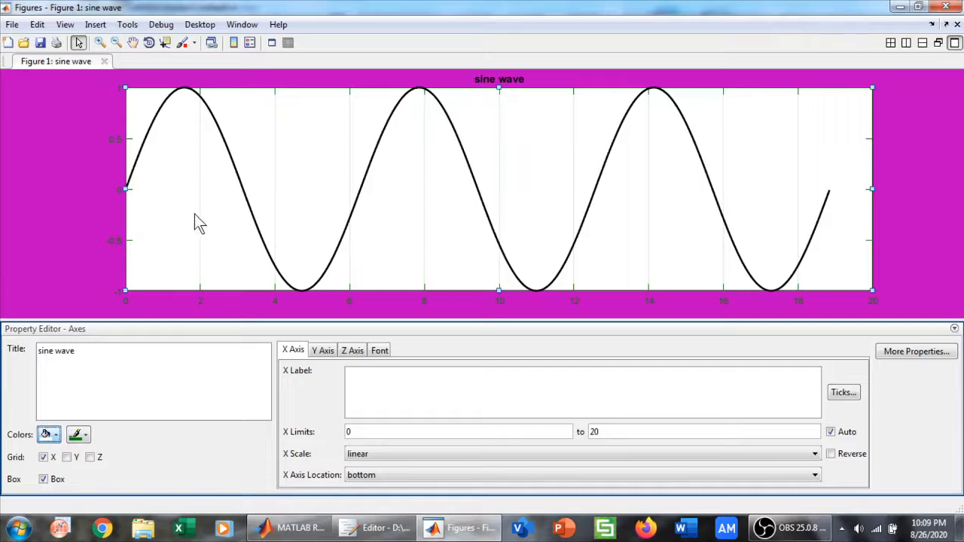
Reselect the axes, turn on the Y grid, and switch the axes box off and back on
left_click(78, 436)
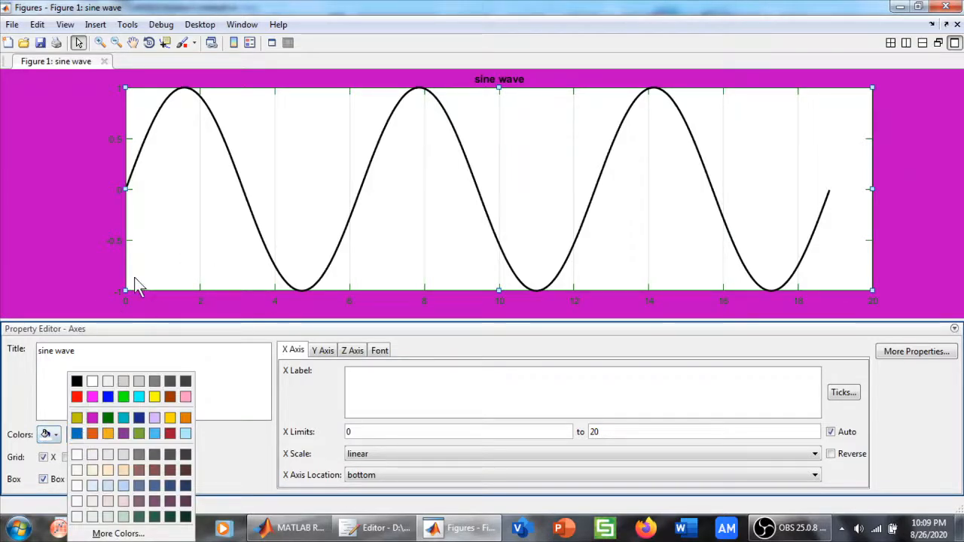
left_click(60, 286)
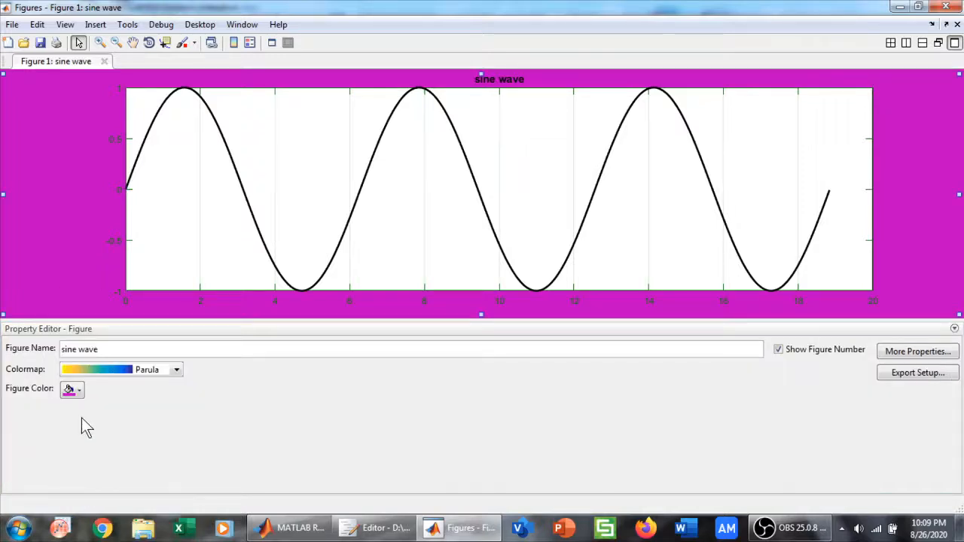
left_click(185, 207)
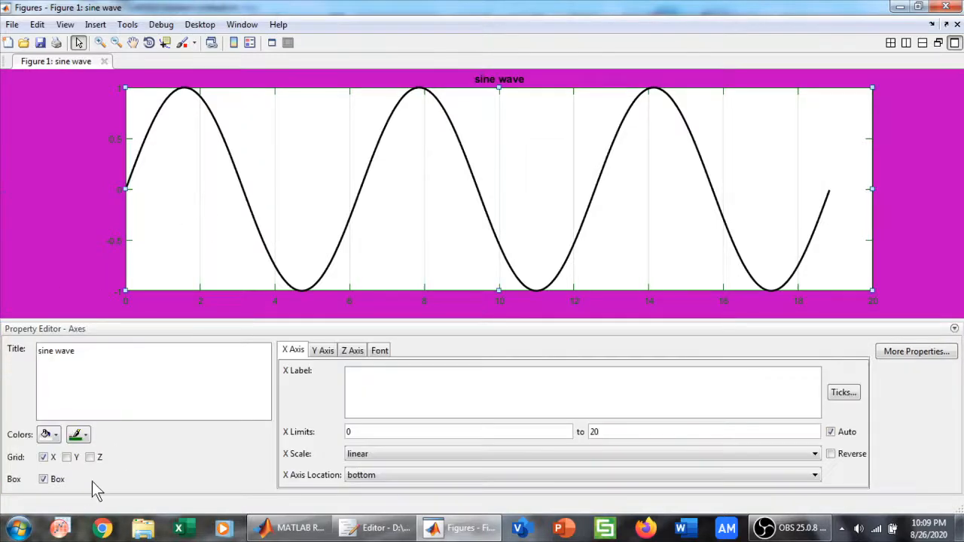
left_click(67, 457)
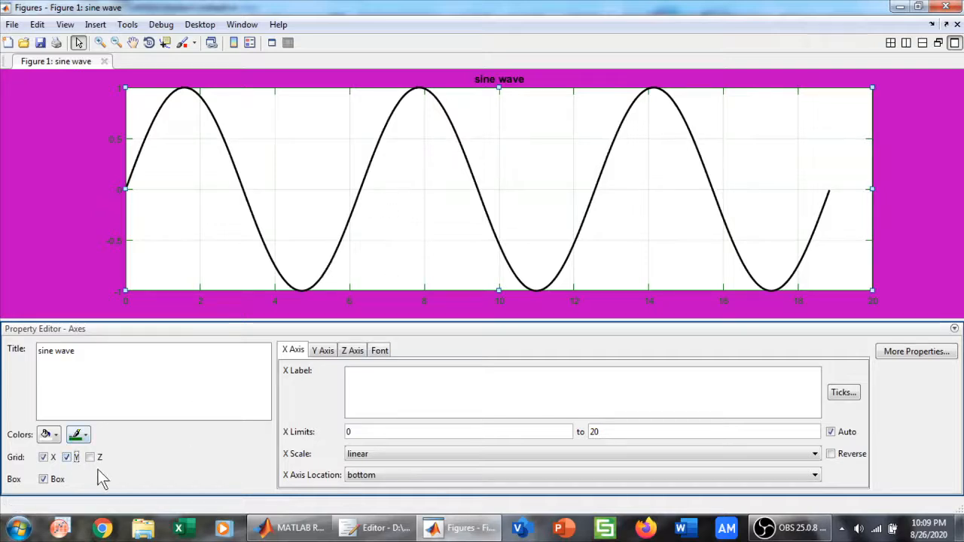
left_click(42, 480)
left_click(42, 480)
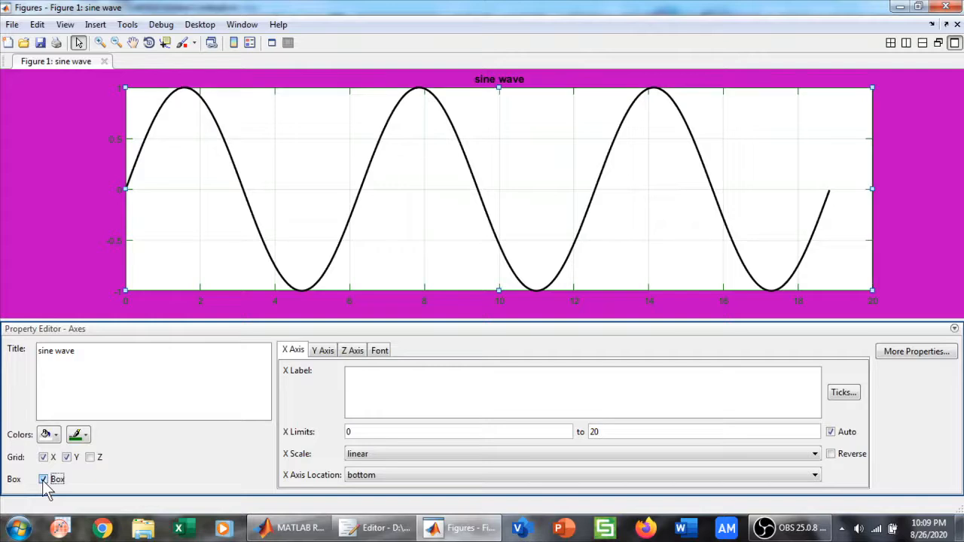
Label the x-axis "time" and set the colour of the axes' lines and labels to black
left_click(368, 372)
type("time")
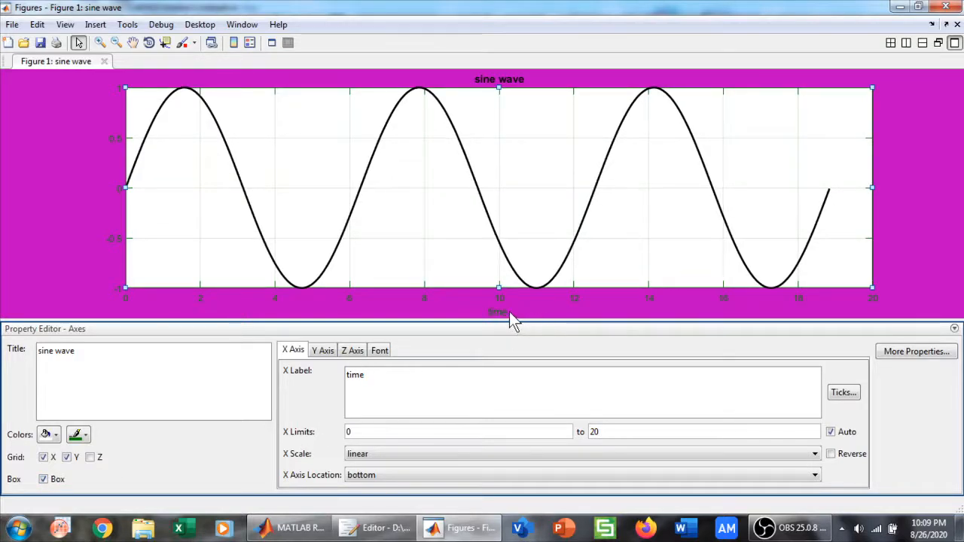
left_click(77, 435)
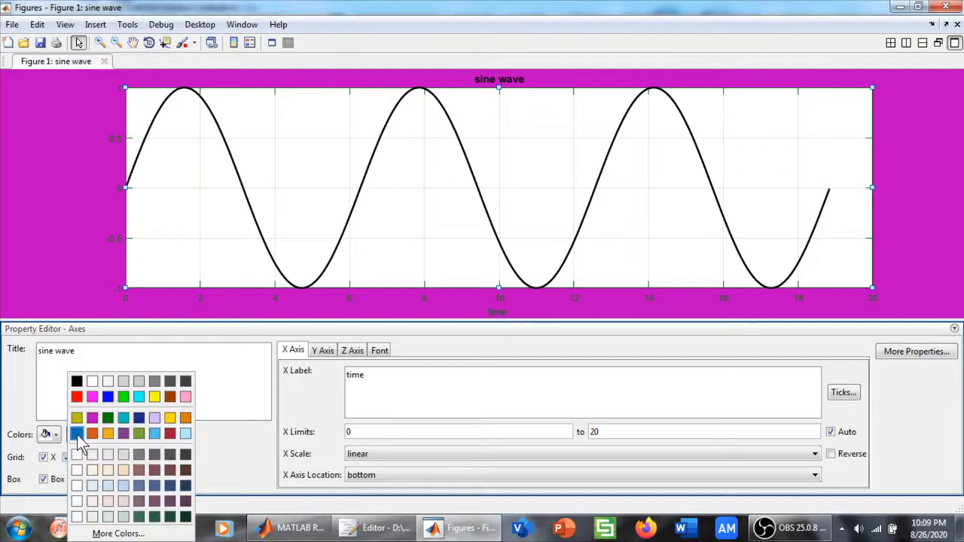
left_click(76, 381)
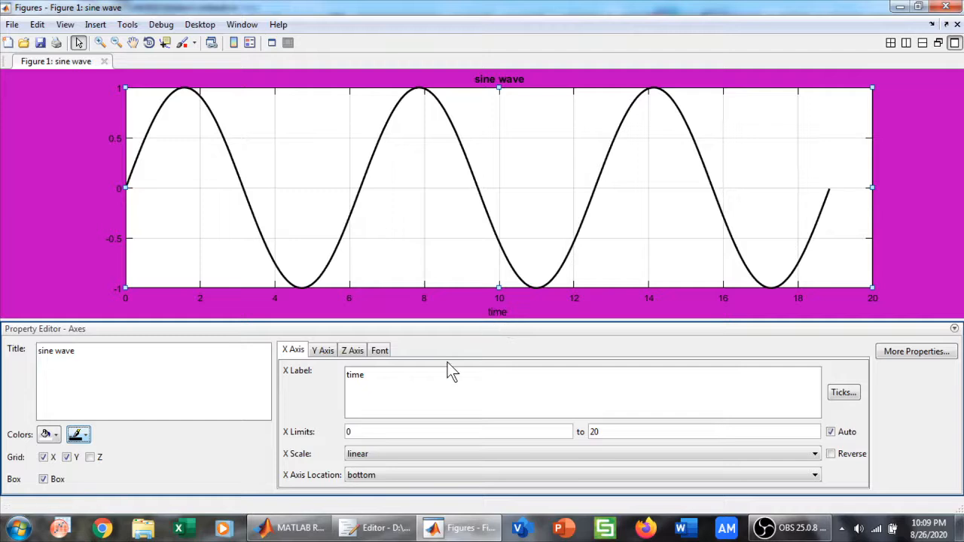
Set the x-axis limits to -10 and 10
left_click(359, 429)
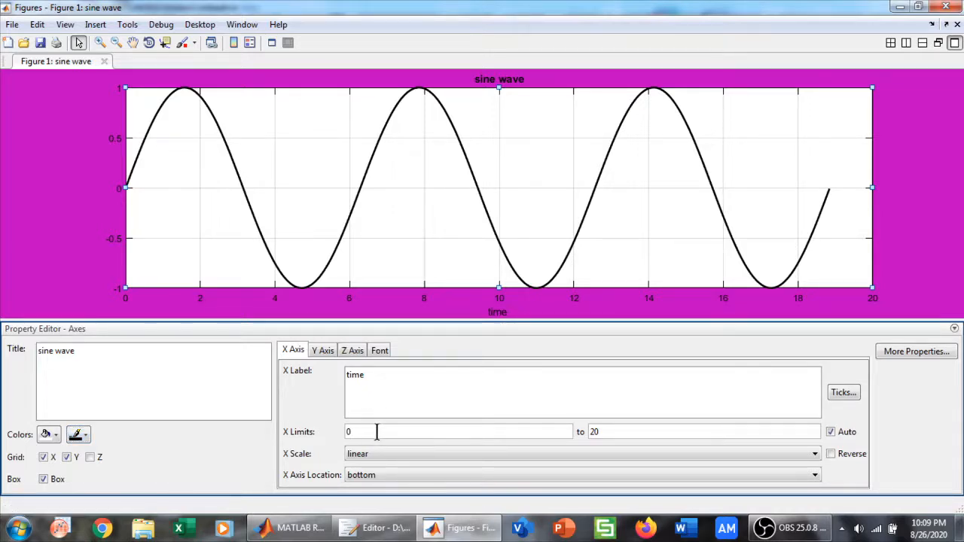
key("BackSpace")
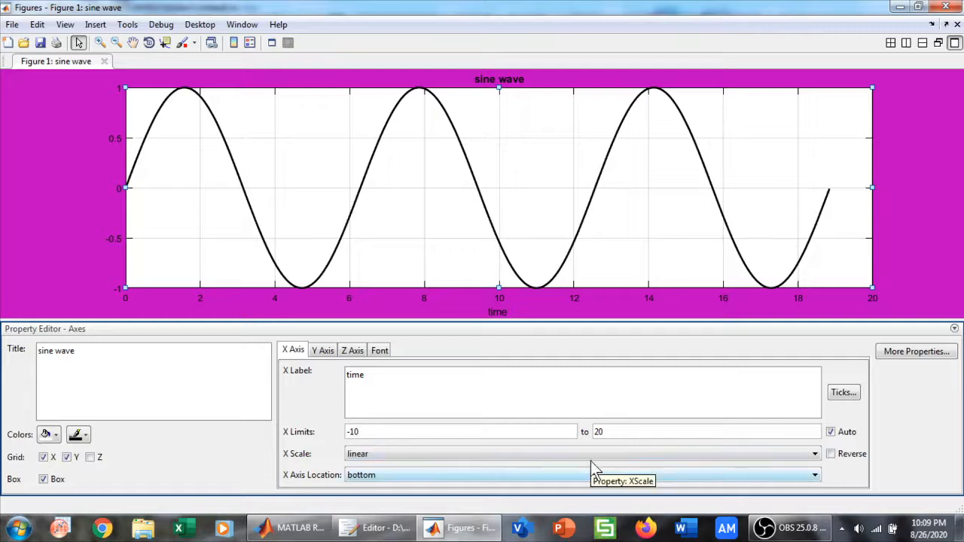
left_click(616, 432)
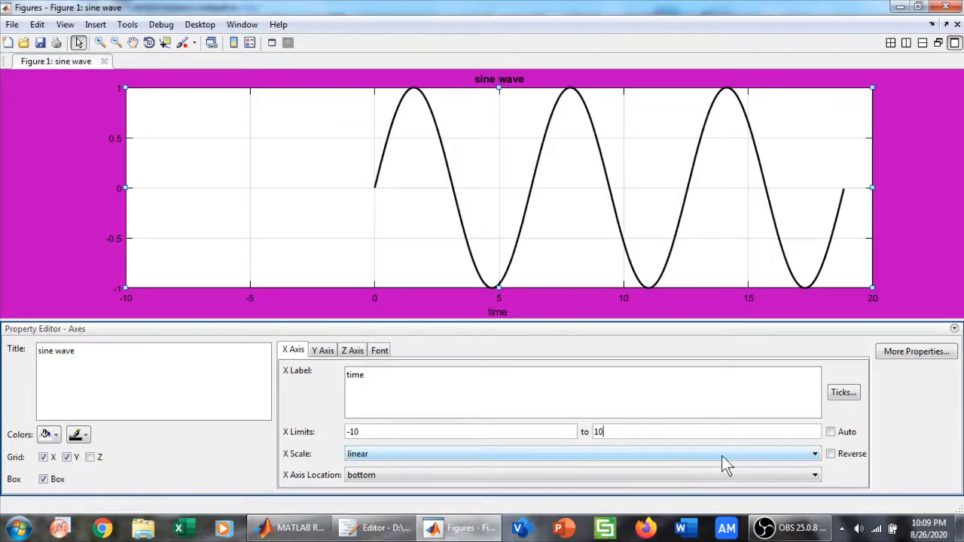
left_click(682, 454)
left_click(661, 432)
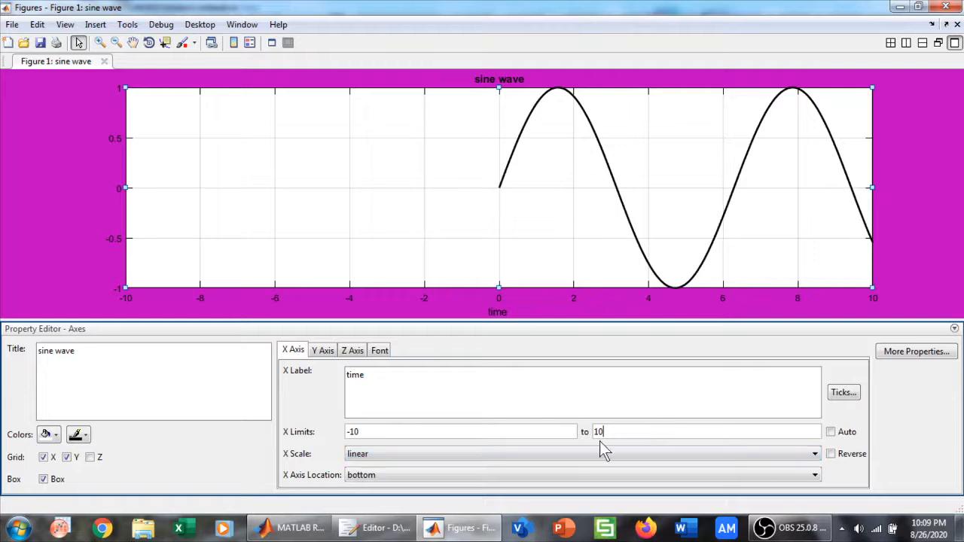
Set the x-axis limits to 0 and 20, keeping the linear scale selected
left_click(504, 431)
type("0")
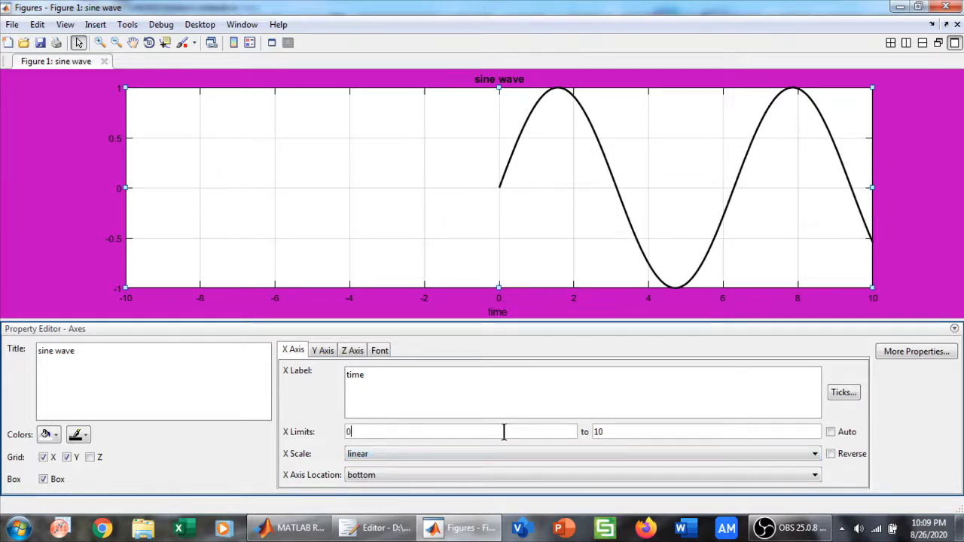
left_click(655, 432)
key("BackSpace")
key("BackSpace")
type("20")
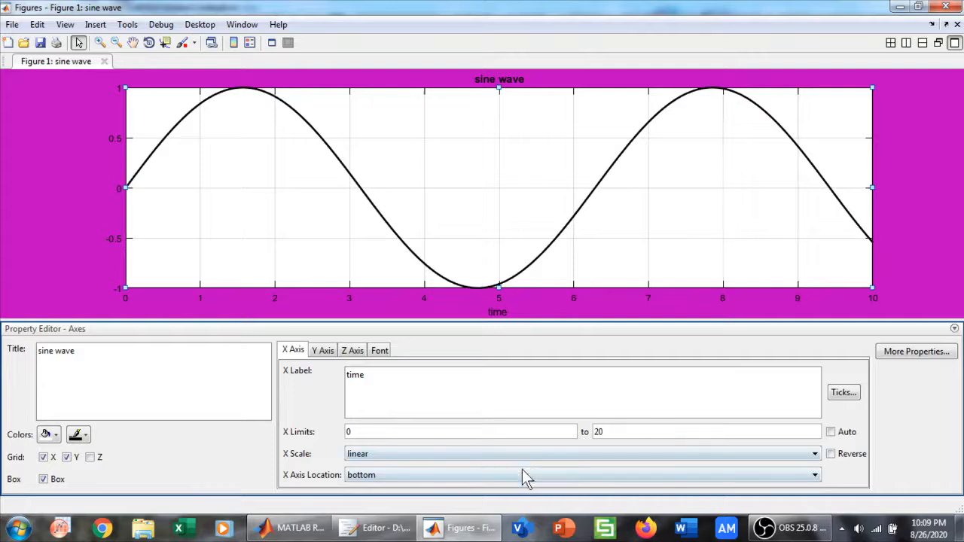
left_click(524, 461)
left_click(442, 455)
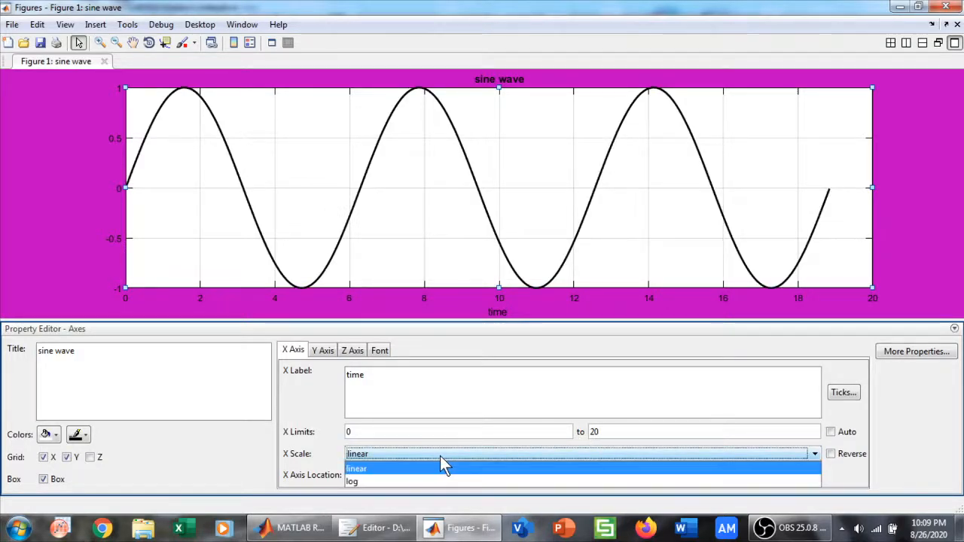
left_click(441, 456)
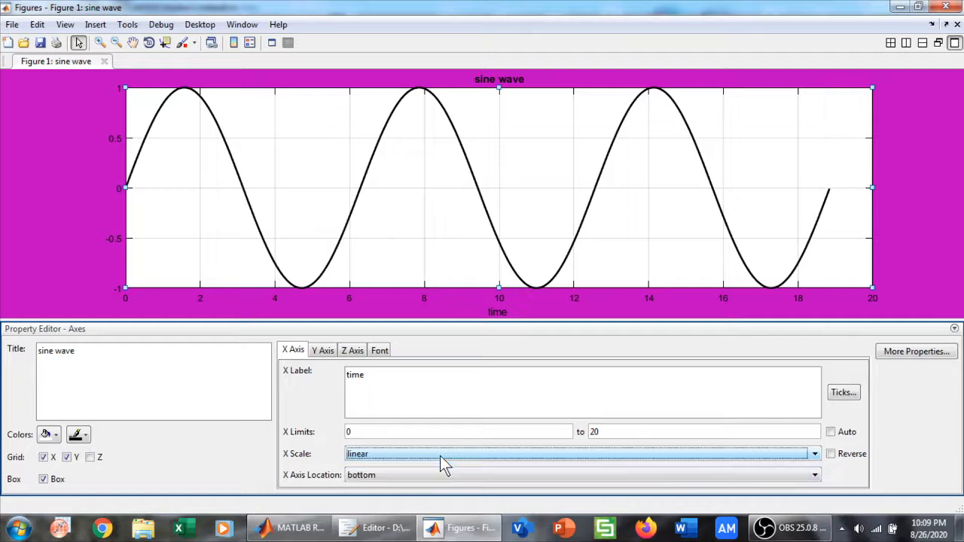
Try the top and origin locations for the x-axis, and return it to the bottom
left_click(389, 473)
left_click(384, 450)
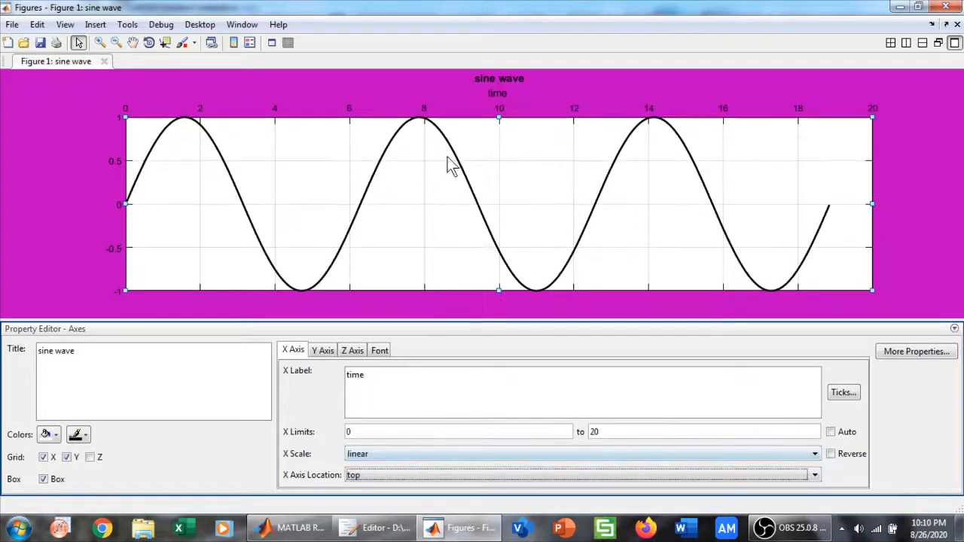
left_click(381, 476)
left_click(366, 461)
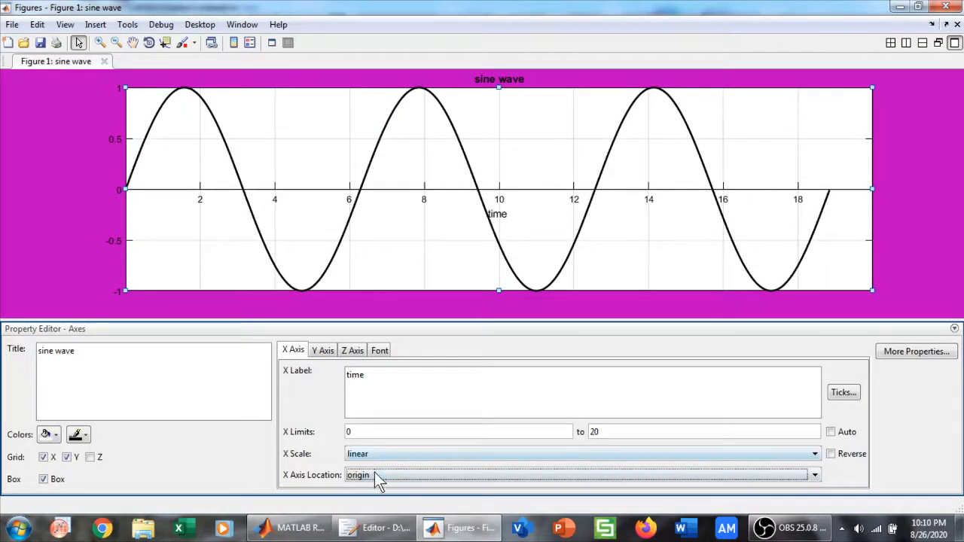
left_click(374, 475)
left_click(384, 436)
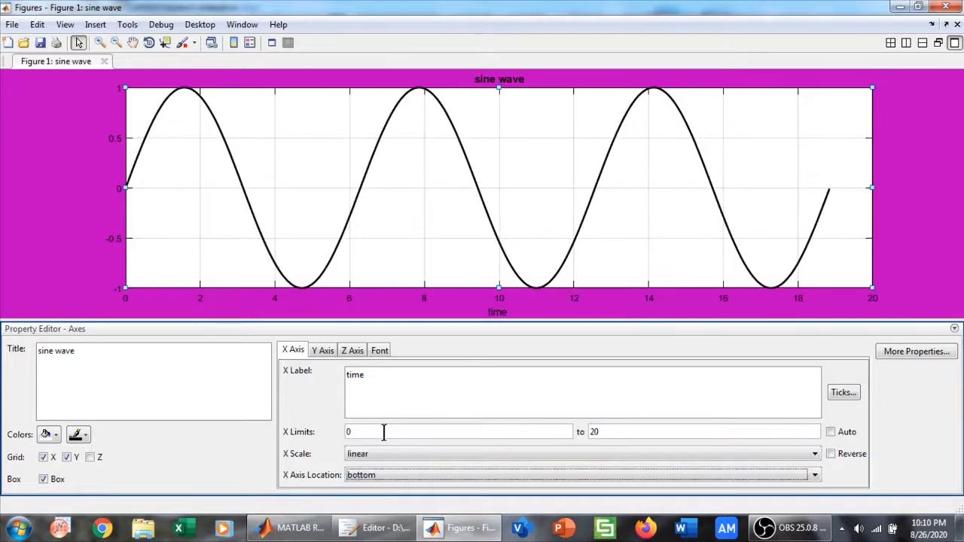
Label the y-axis "sine wave"
left_click(324, 352)
left_click(378, 384)
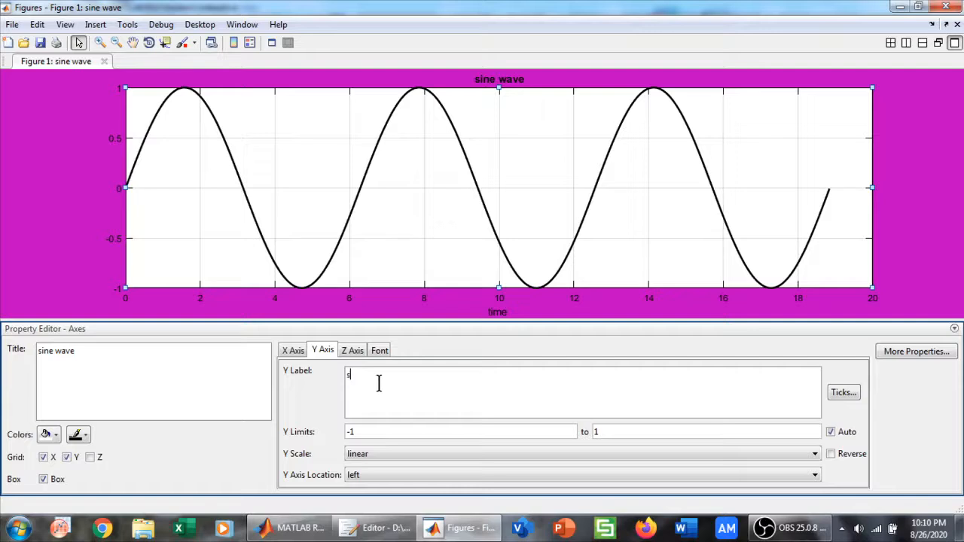
type("sine wave")
Set the y-axis limits to -2 and 2
left_click(621, 432)
key("BackSpace")
type("2")
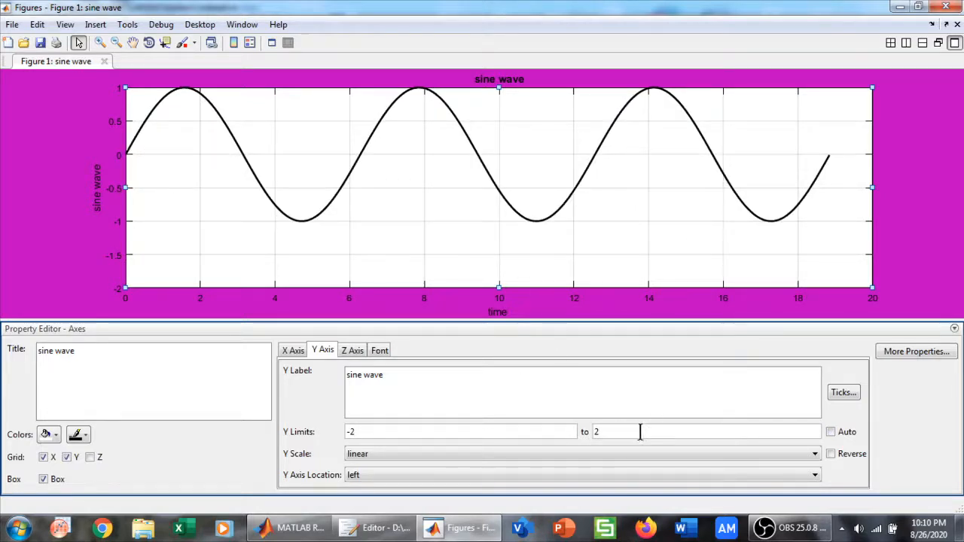
key("Return")
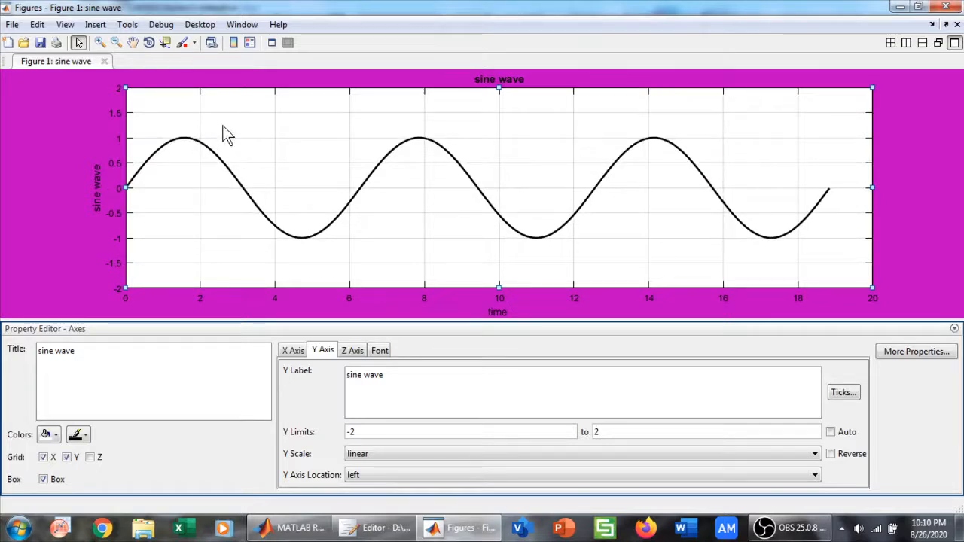
Check the y-axis scale options and the font settings of the axes
left_click(451, 458)
left_click(450, 458)
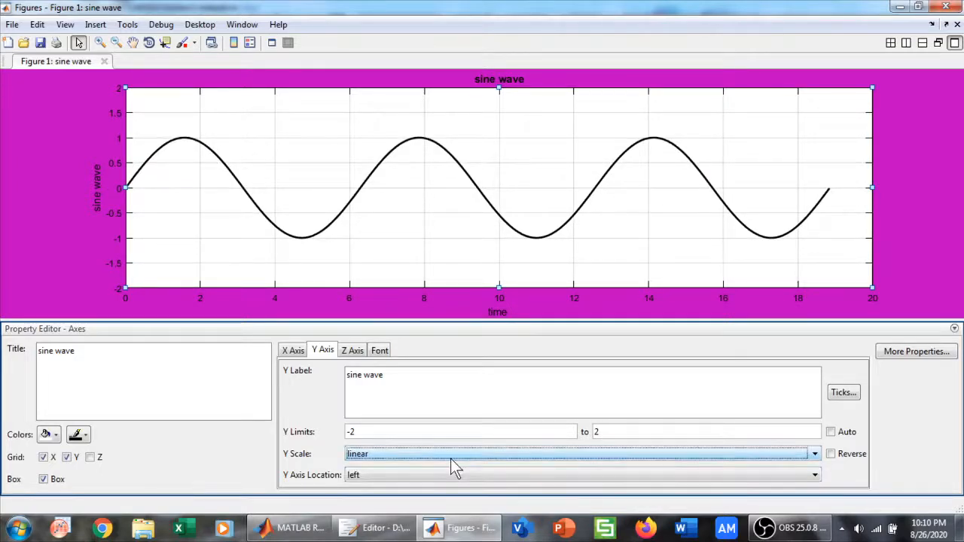
left_click(379, 351)
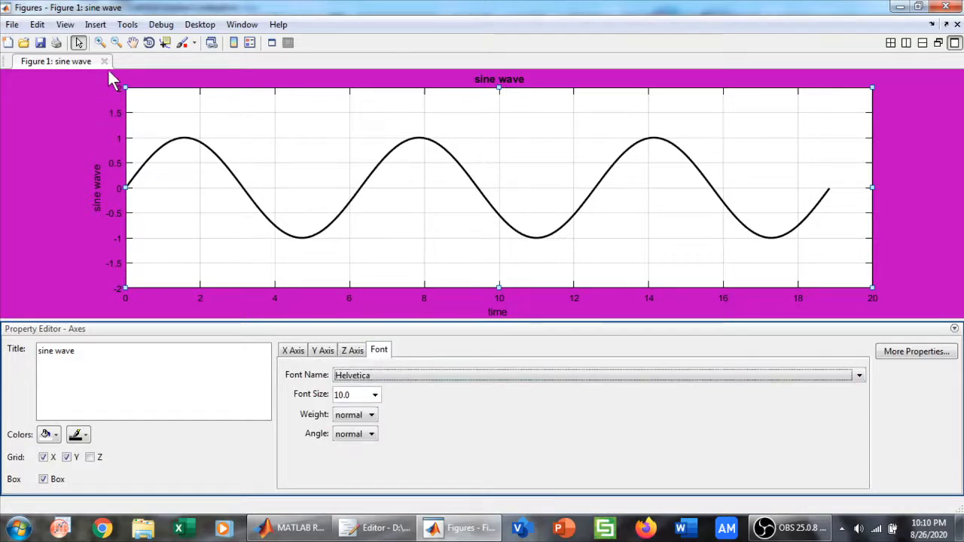
Show the plot edit toolbar on the figure and hide it again
left_click(62, 25)
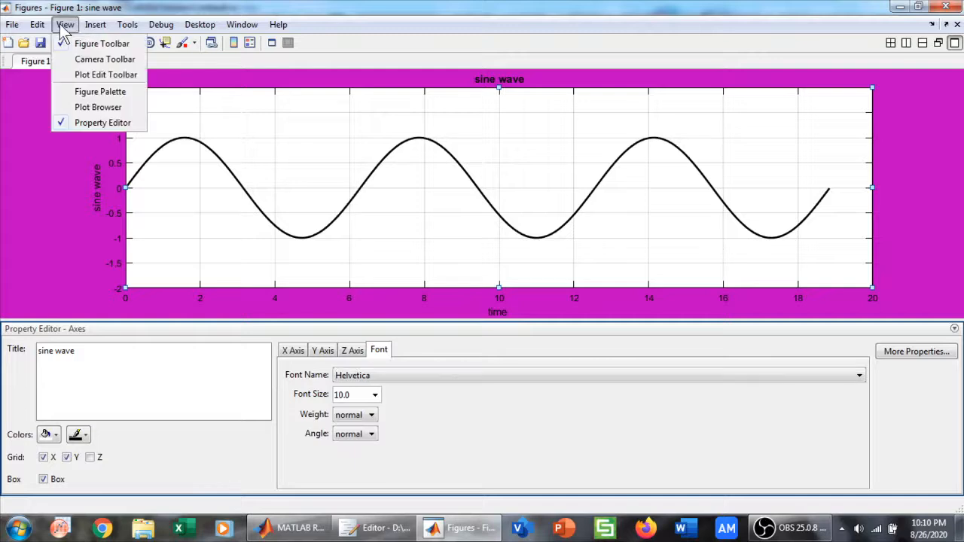
left_click(89, 71)
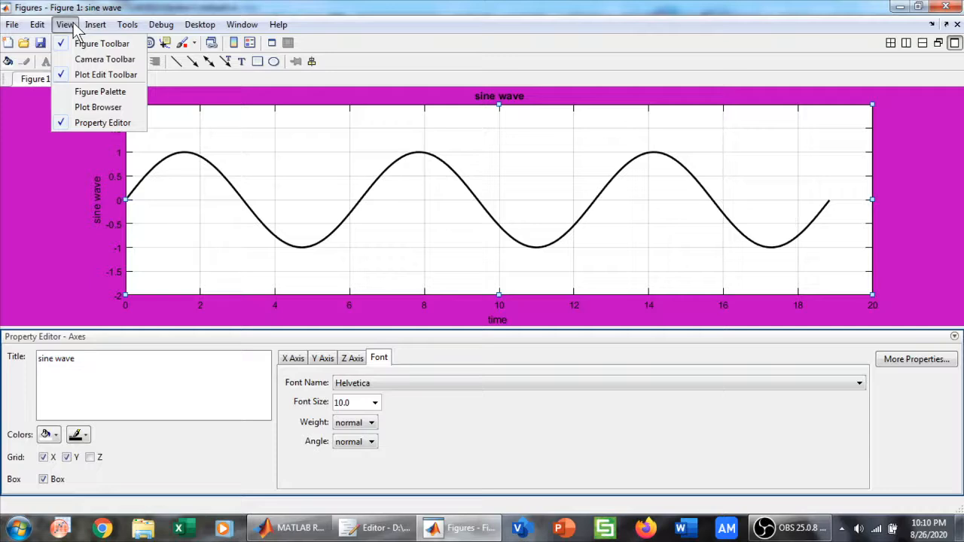
left_click(64, 76)
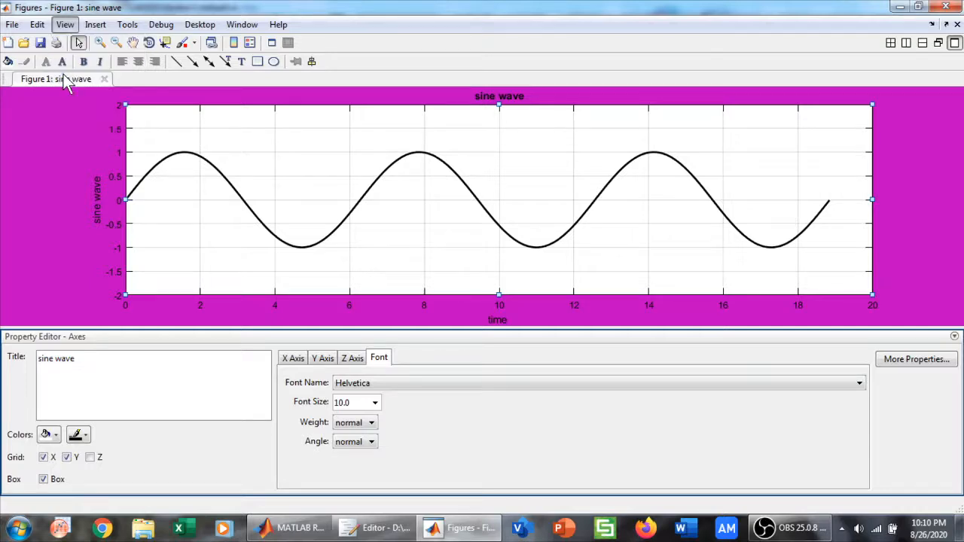
Insert an arrow from about x 0.2, y 1.4 pointing to the first peak of the sine wave
left_click(93, 25)
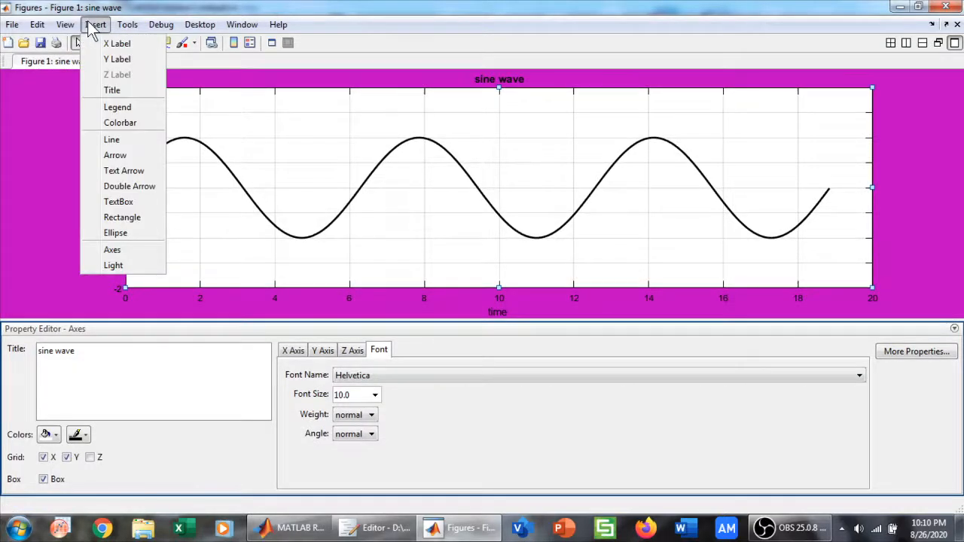
left_click(117, 157)
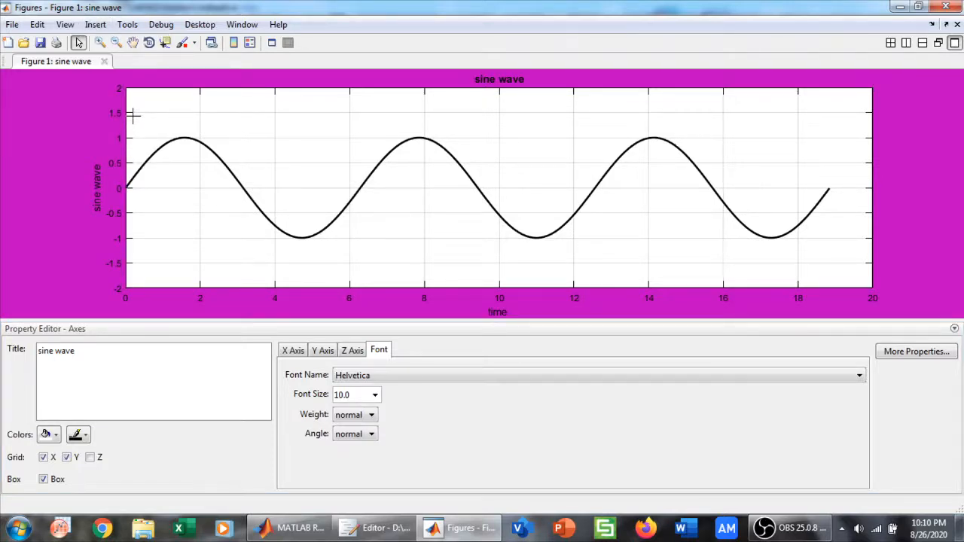
left_click_drag(131, 115, 181, 137)
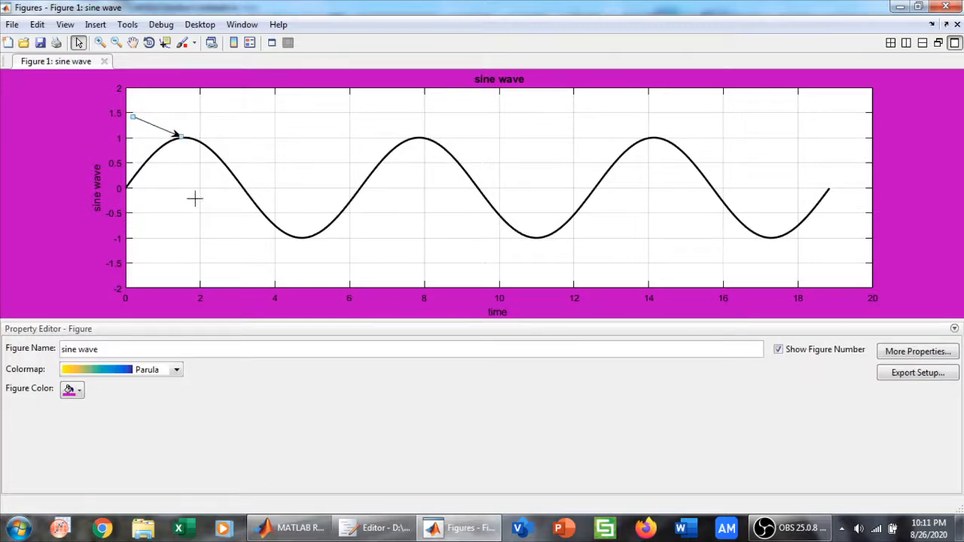
Insert a text arrow reading "peak value" from about x 5, y 1.5 pointing toward the second peak of the wave
left_click(95, 24)
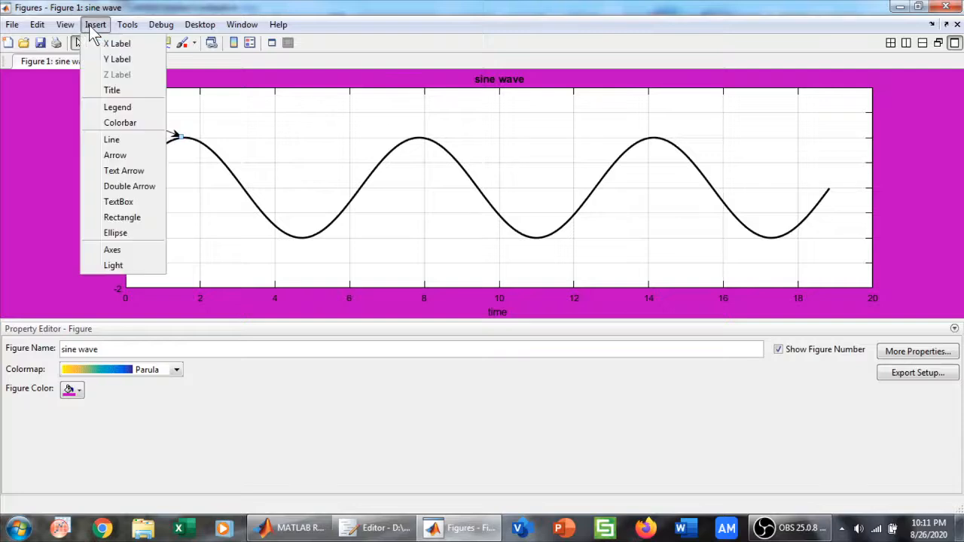
left_click(129, 174)
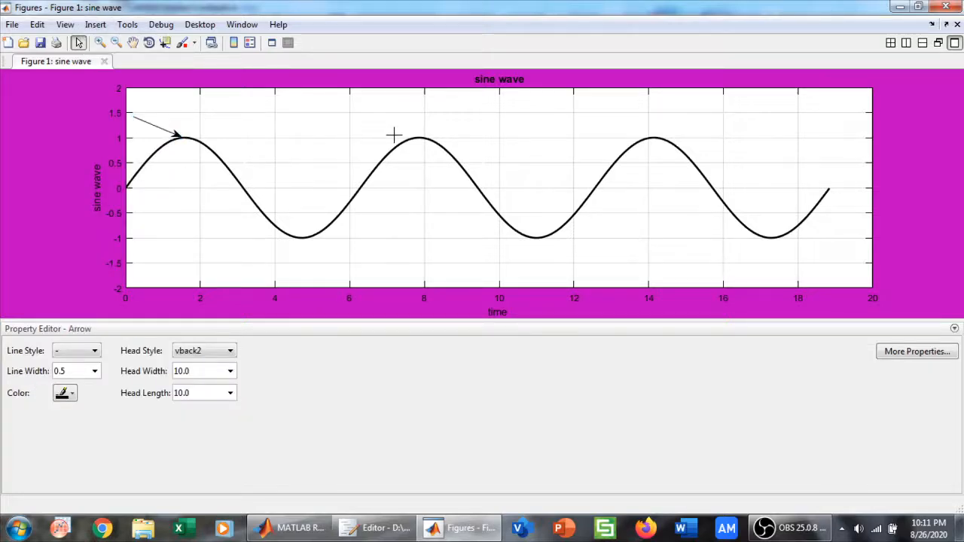
left_click_drag(316, 110, 393, 134)
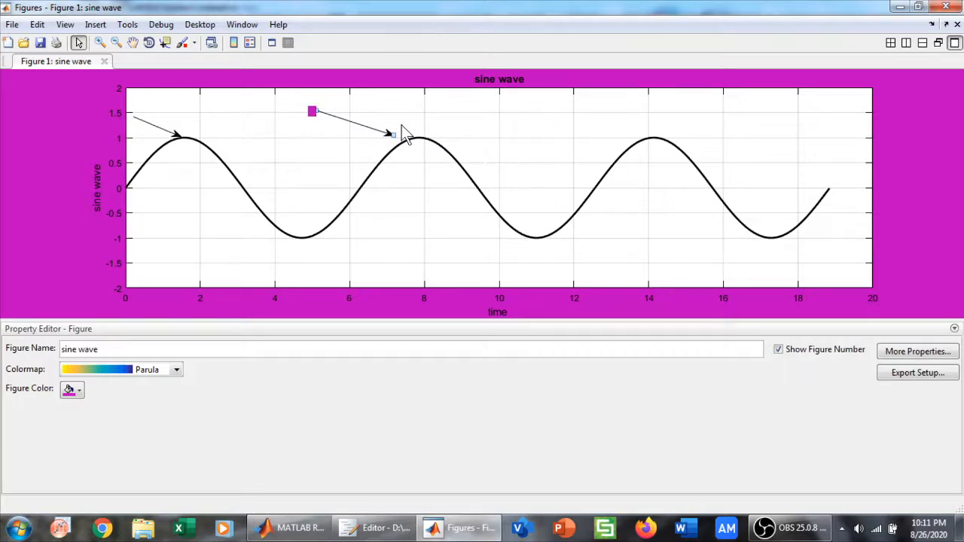
type("peak value")
left_click(95, 25)
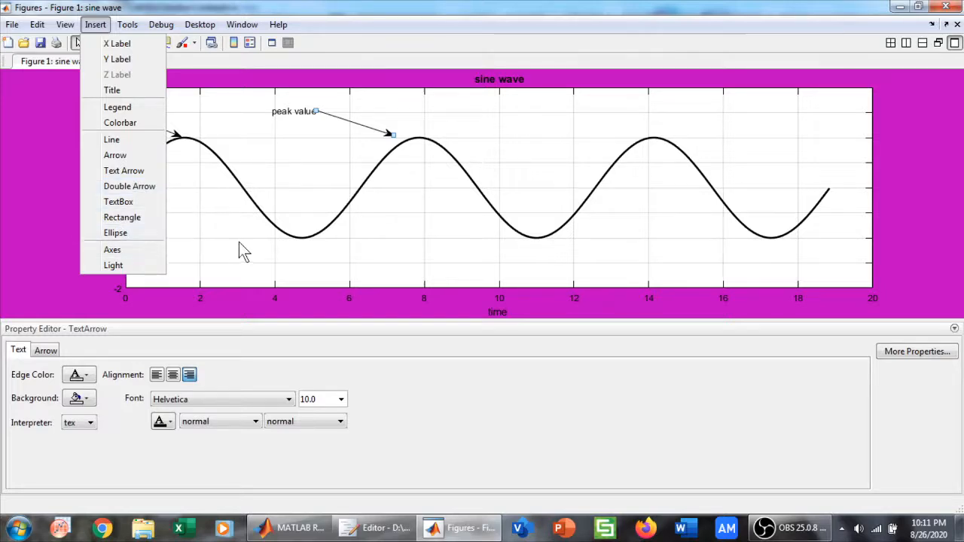
key("Escape")
left_click(440, 190)
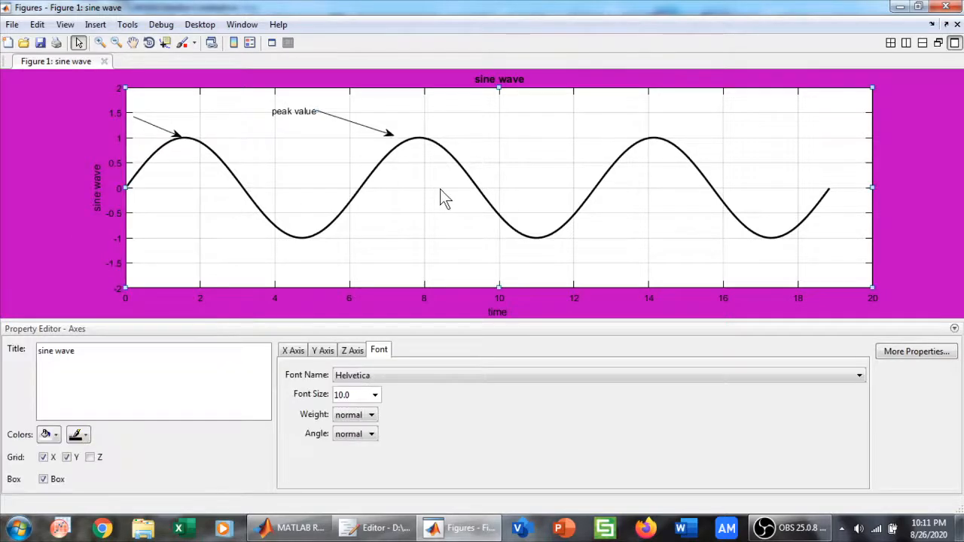